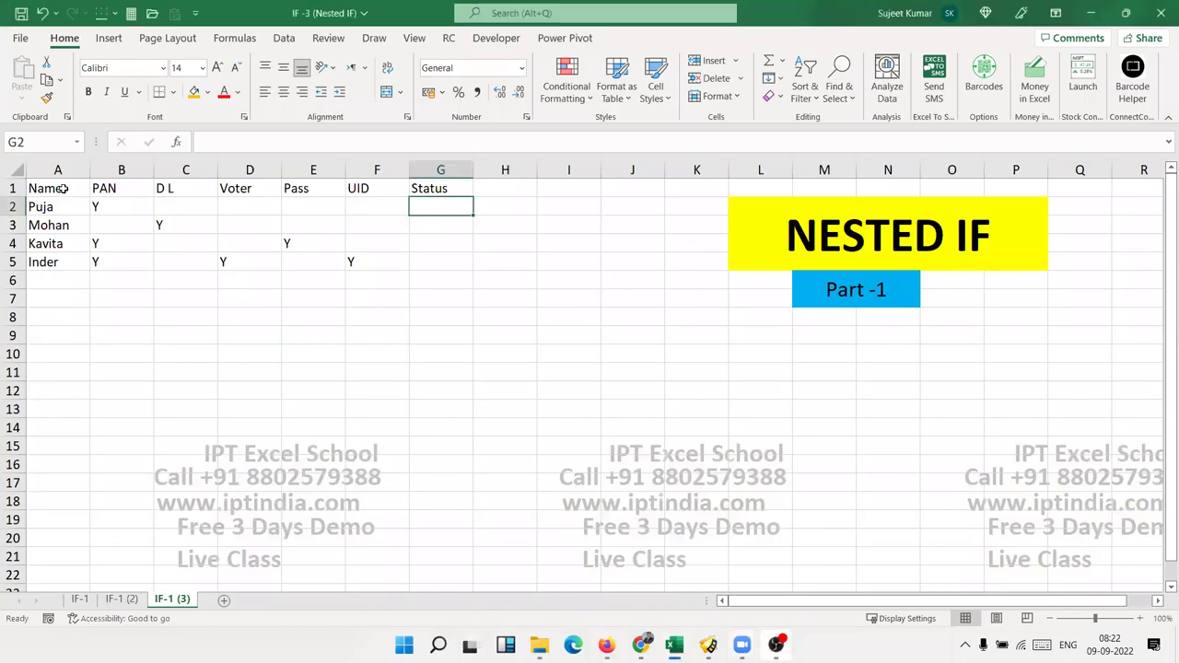
Select the document flags B2:F5 and browse them row by row.
drag(78, 192, 304, 226)
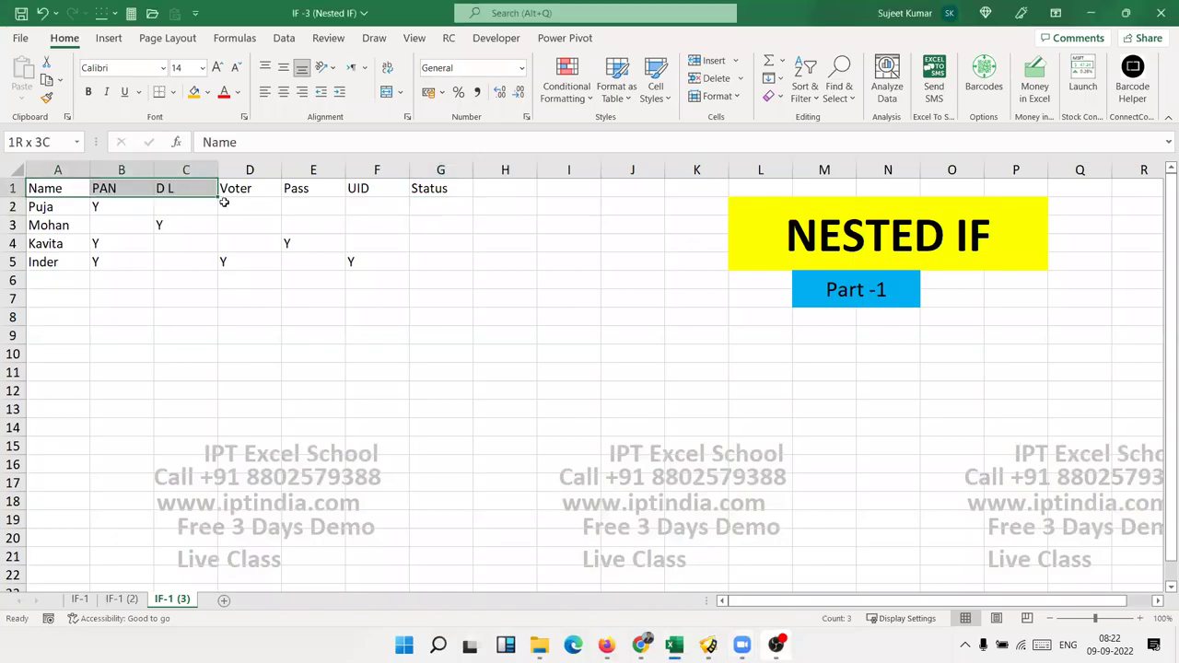
click(83, 204)
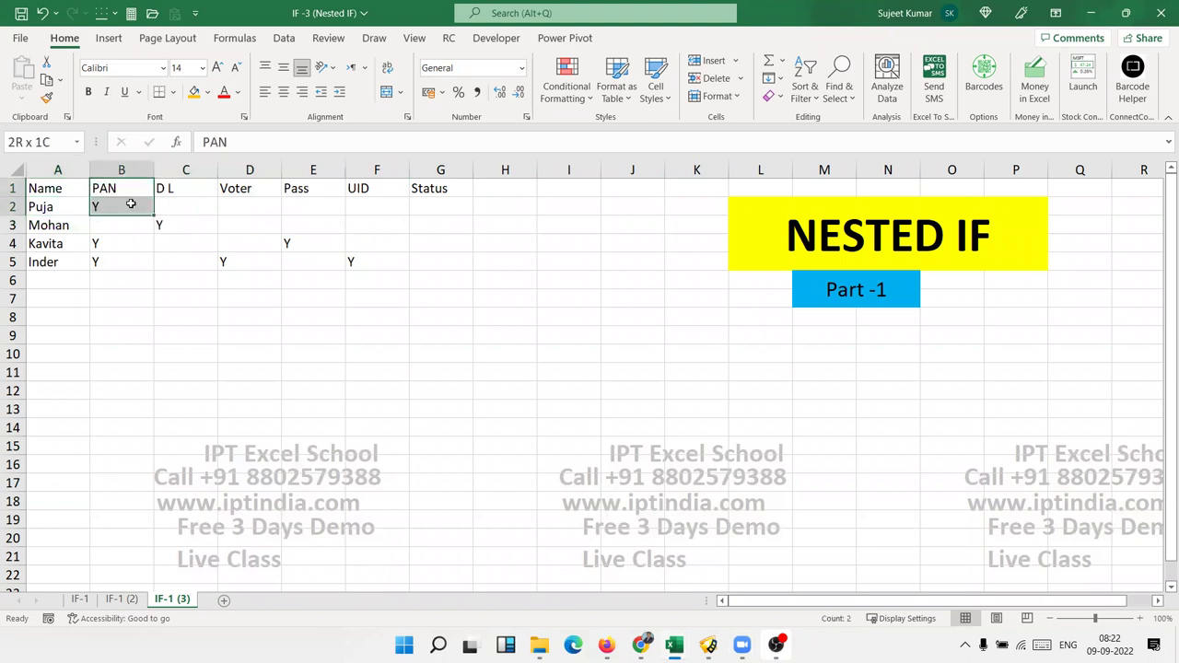
drag(113, 207, 362, 253)
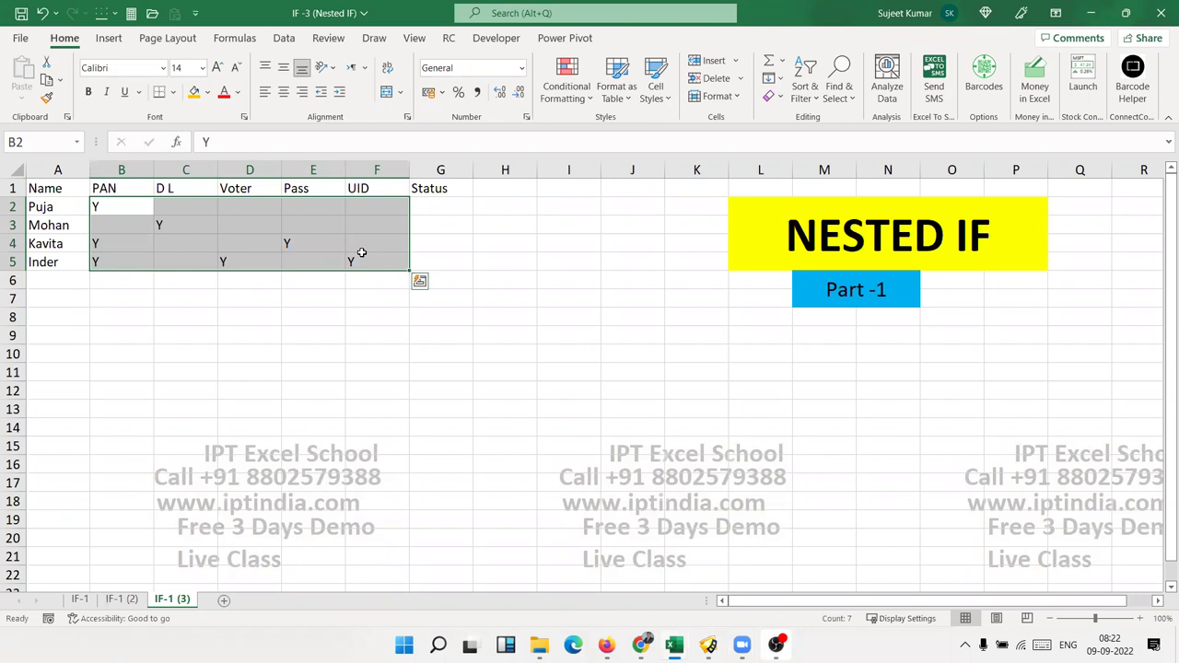
key(Down)
key(Down)
key(shift+Right)
key(shift+Right)
key(Right)
key(Down)
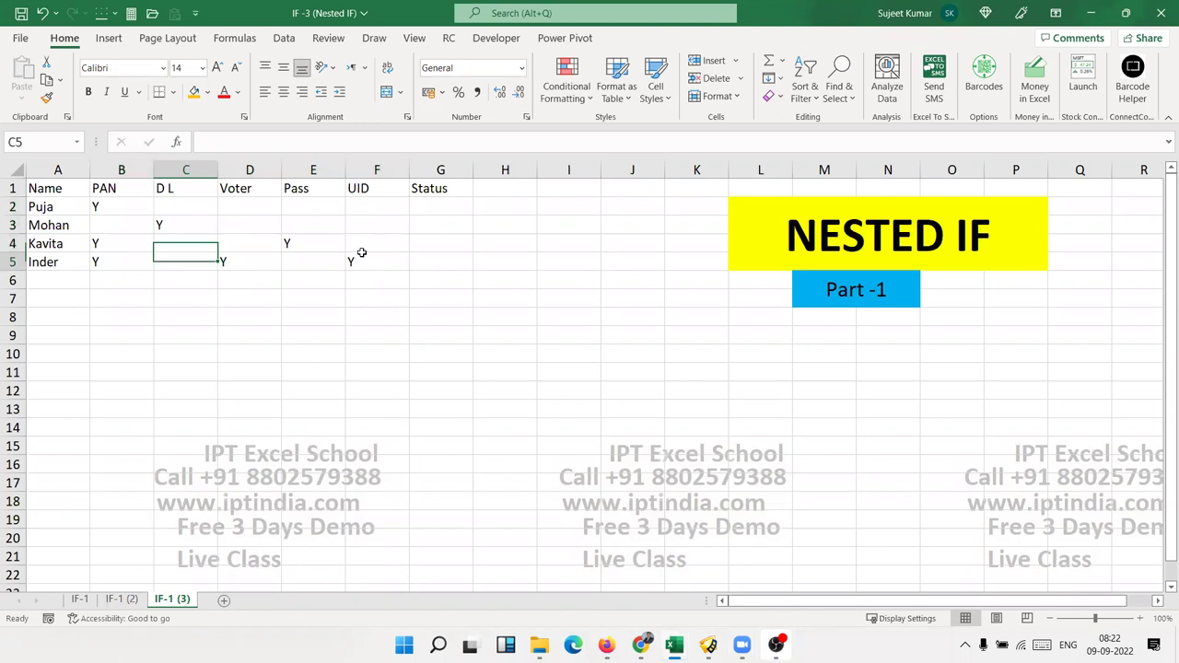
key(Left)
key(shift+Right)
key(shift+Right)
key(shift+Right)
key(shift+Right)
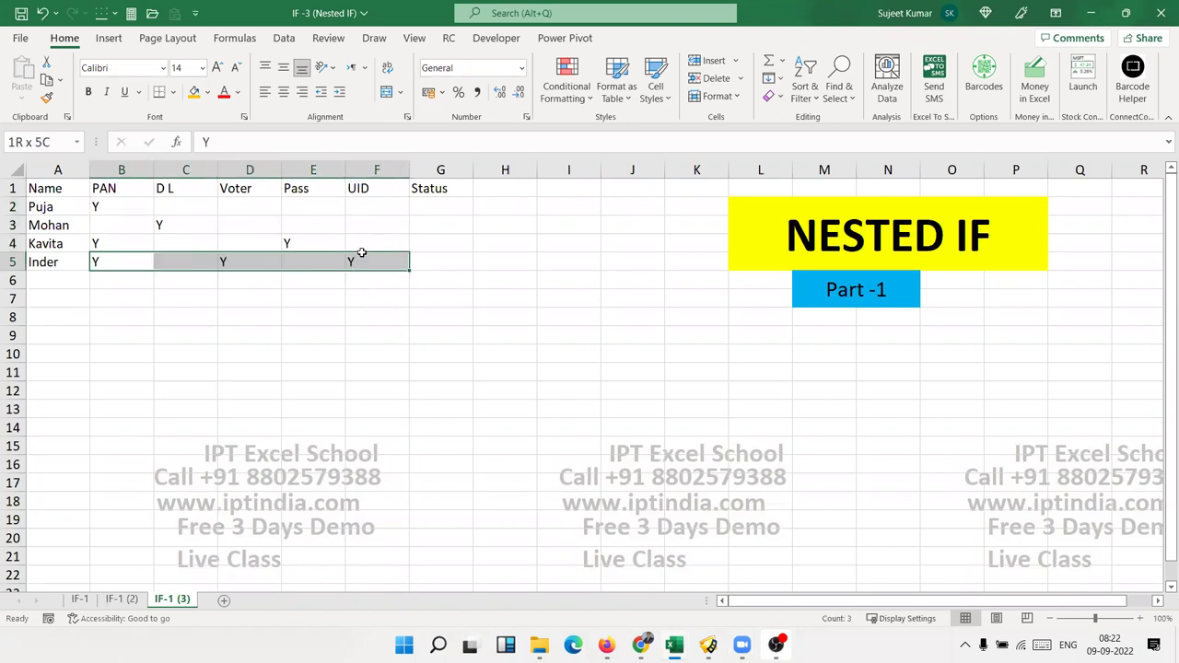
Move across the headers to the Status column and mark G2:G5, ending on G2.
key(Up)
key(Up)
key(Up)
key(Up)
key(Right)
key(Right)
key(Right)
key(Right)
key(Right)
key(Down)
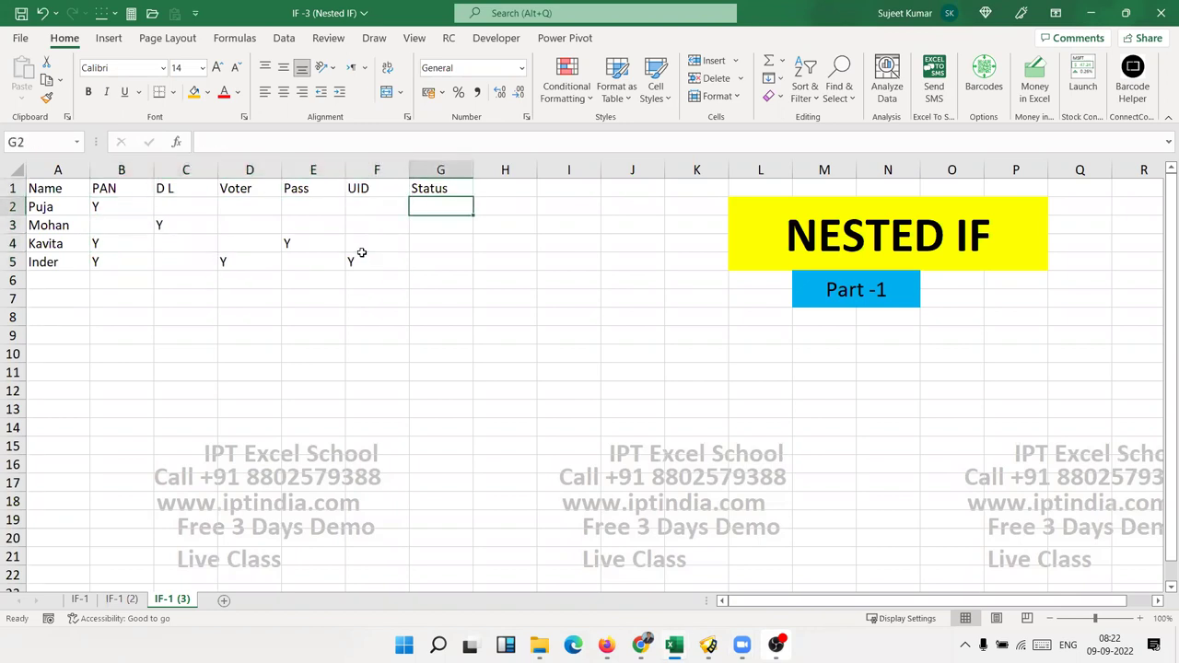
key(shift+Down)
key(shift+Down)
key(shift+Down)
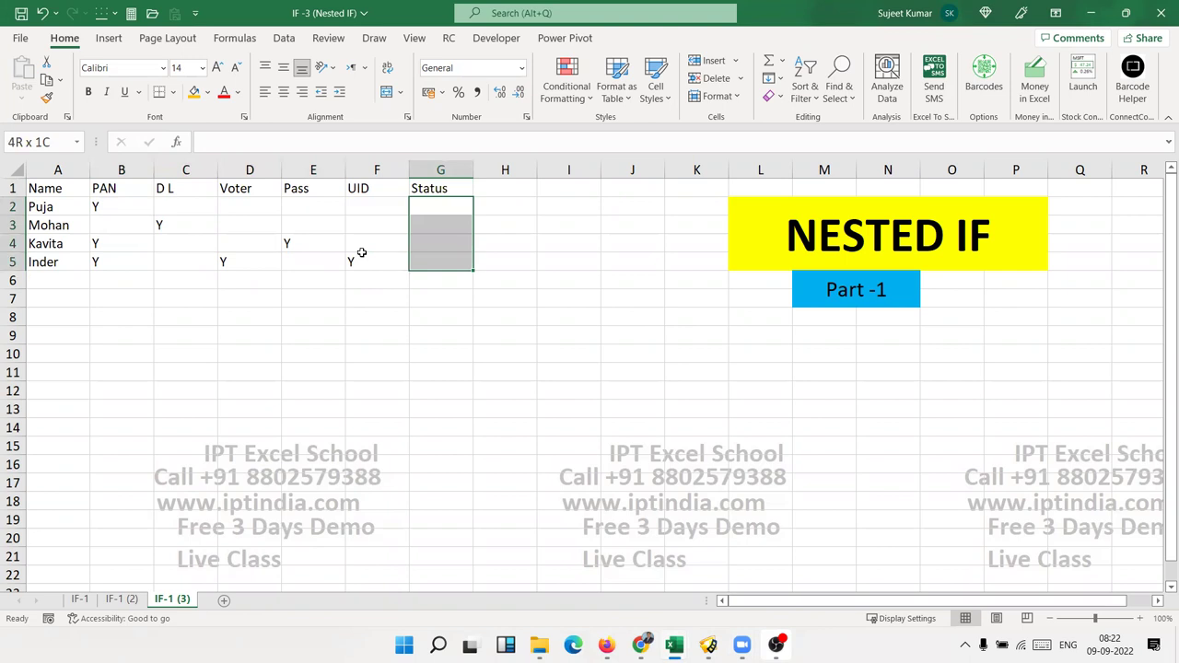
key(Up)
key(Down)
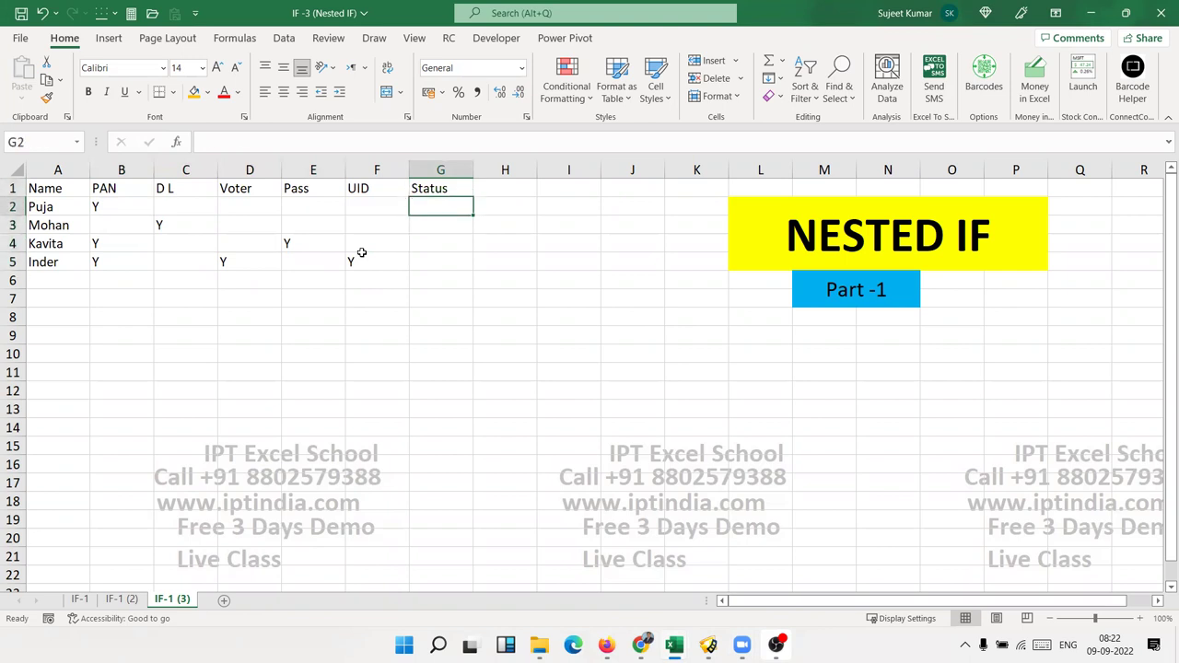
Start a trial OR formula in G2 testing B2 and C2 for "y".
text(=)
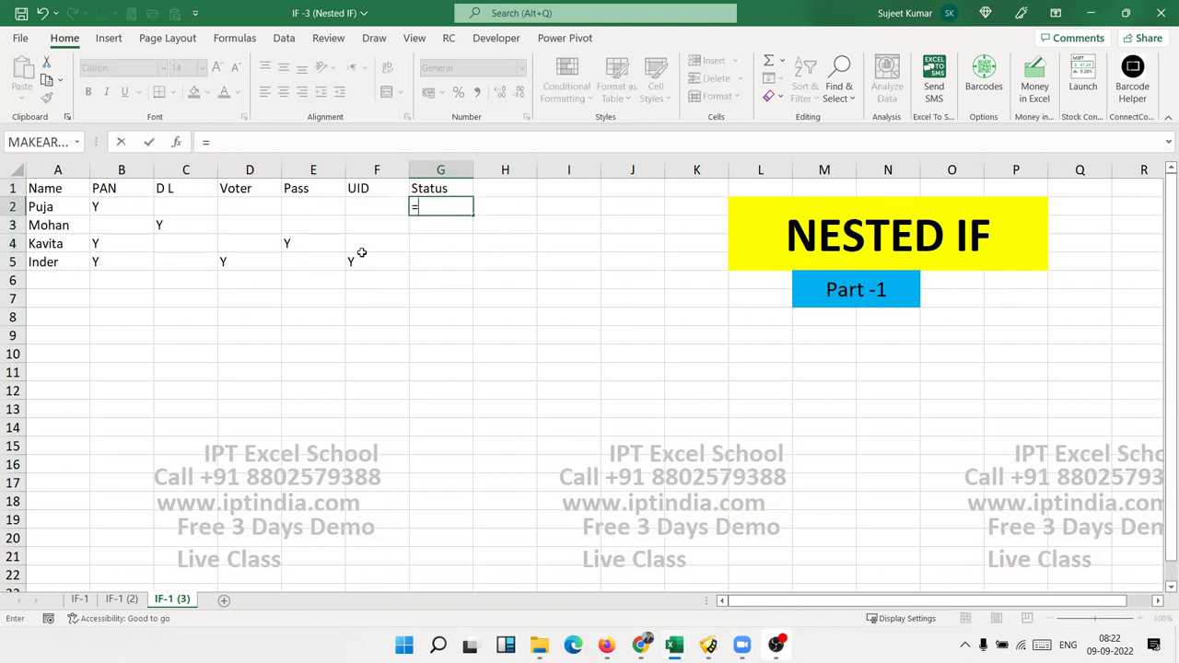
text(or)
key(Tab)
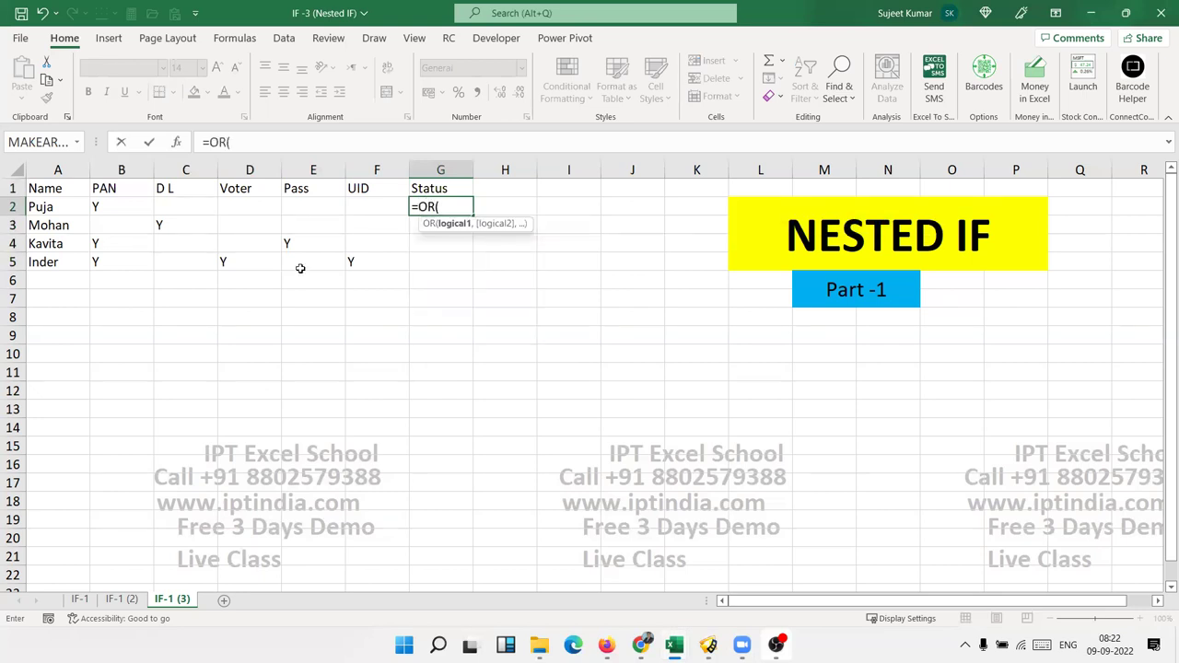
click(126, 207)
text(="y",)
click(164, 204)
text(="y",)
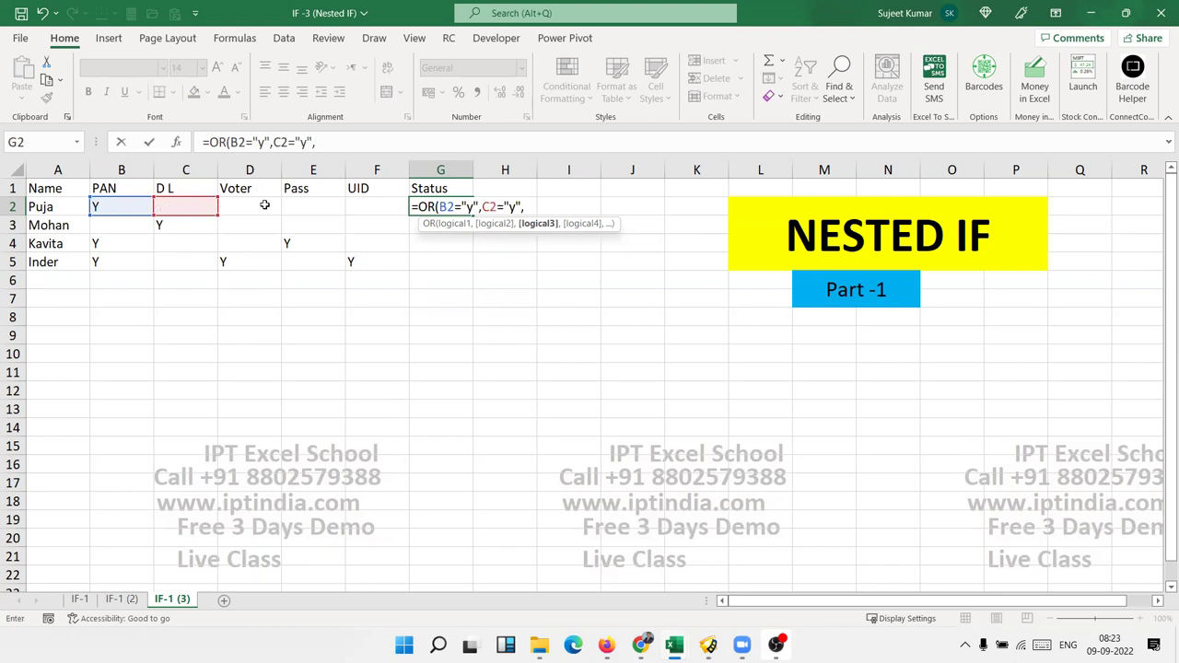
Add D2, E2 and F2 = "y" tests to the OR formula and enter it.
click(264, 205)
text(="y",)
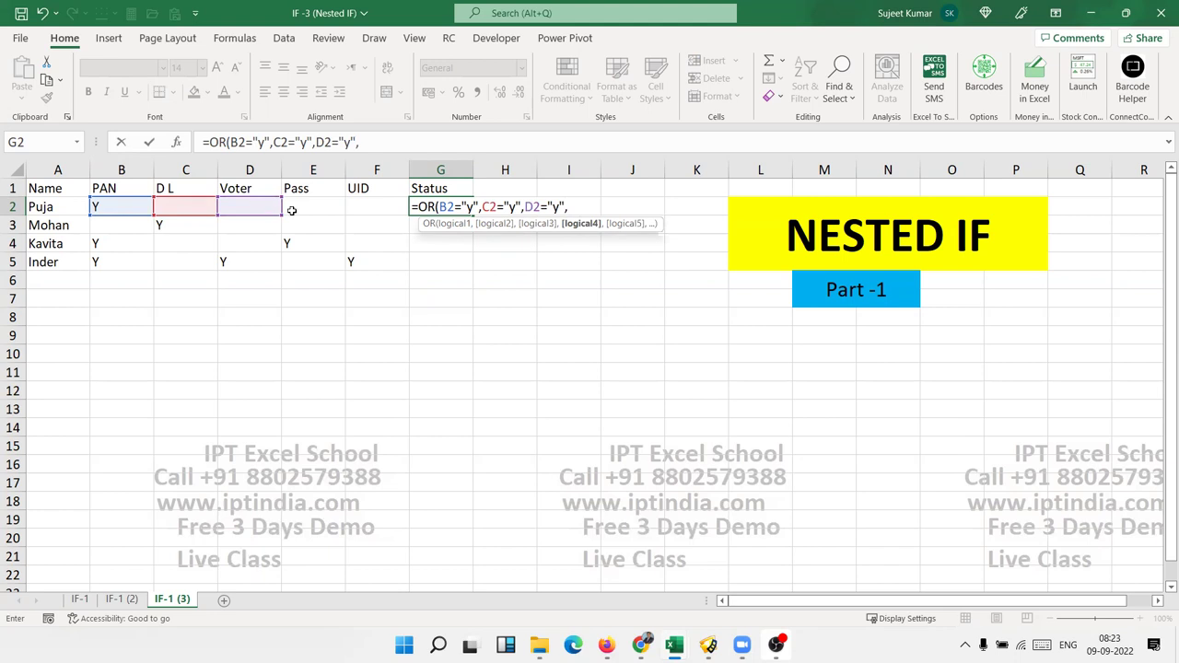
click(319, 209)
text(="y",)
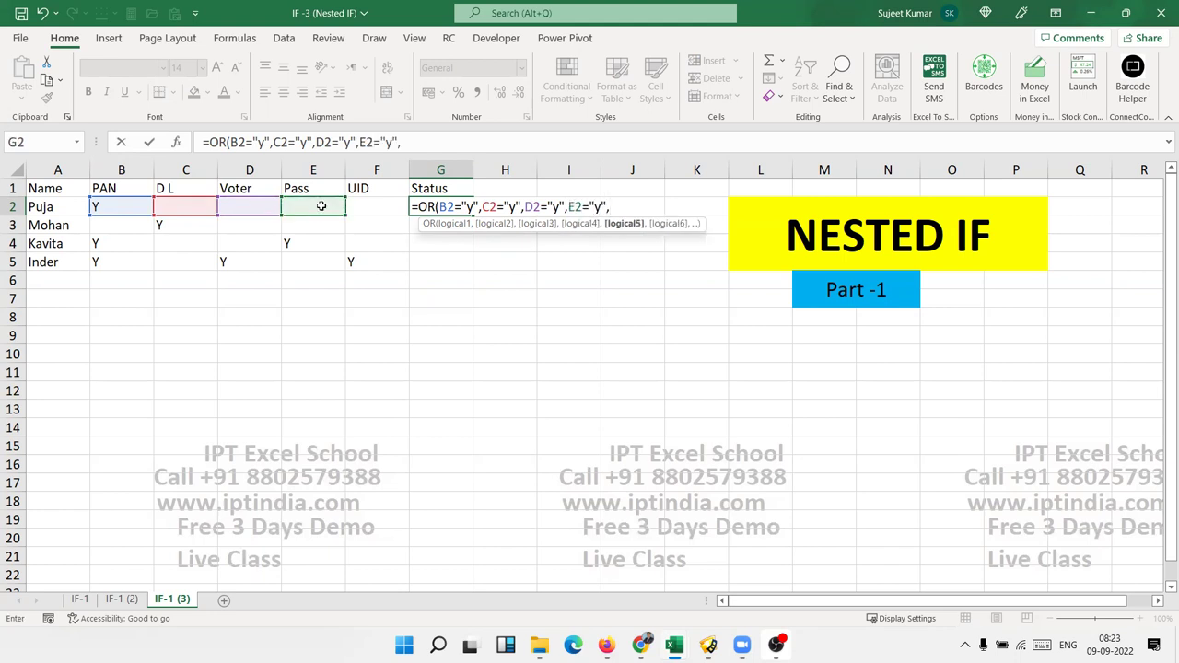
click(368, 202)
text(=")
text(y:")
key(BackSpace)
key(BackSpace)
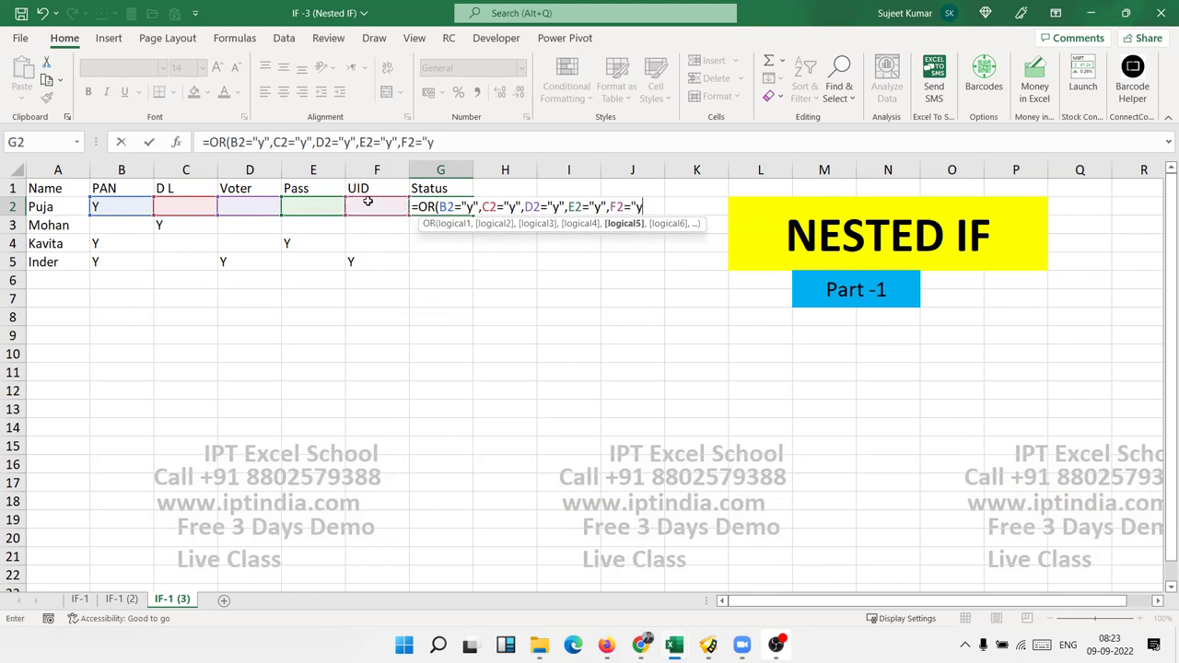
text("))
key(Return)
Copy the OR formula down to G5, then clear the trial results.
key(Up)
key(shift+Down)
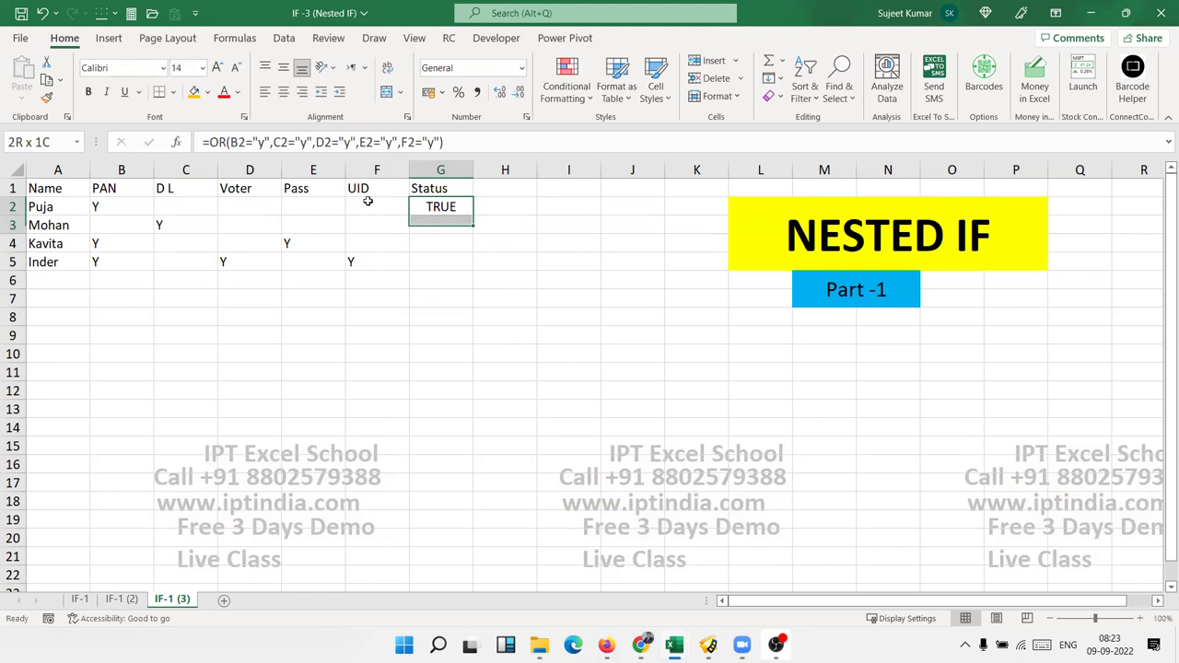
key(shift+Down)
key(shift+Down)
key(ctrl+d)
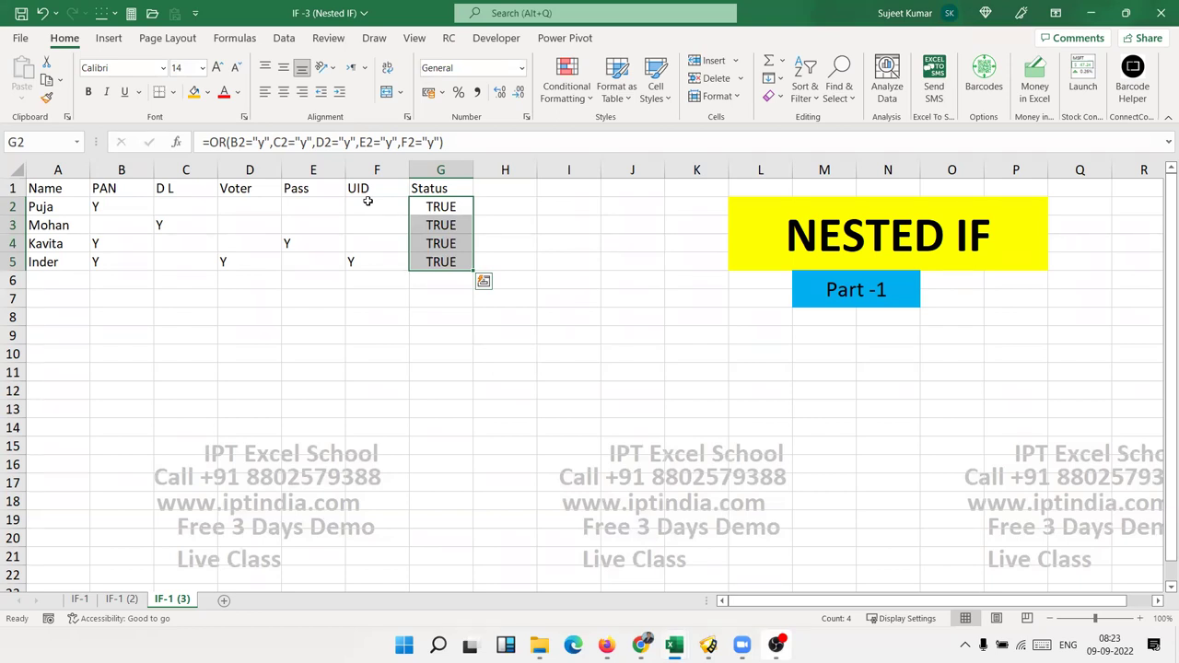
key(Delete)
Enter sample statuses PAN and D L in G2 and G3.
key(shift+Up)
key(shift+Up)
key(shift+Up)
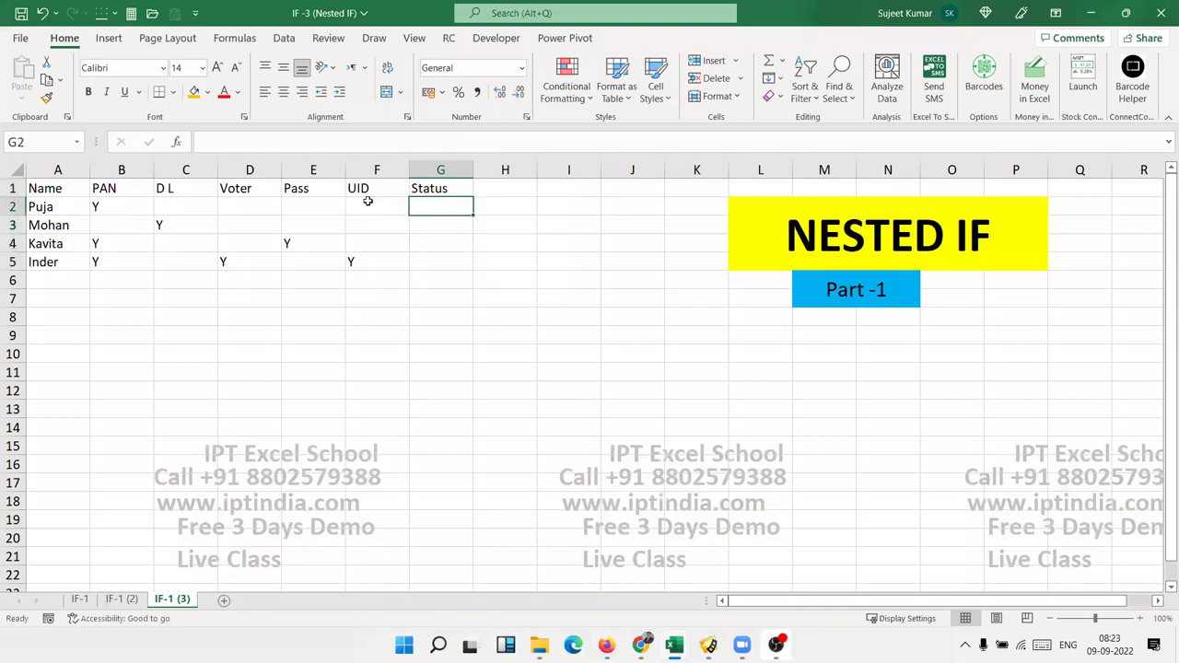
text(PAN)
key(Return)
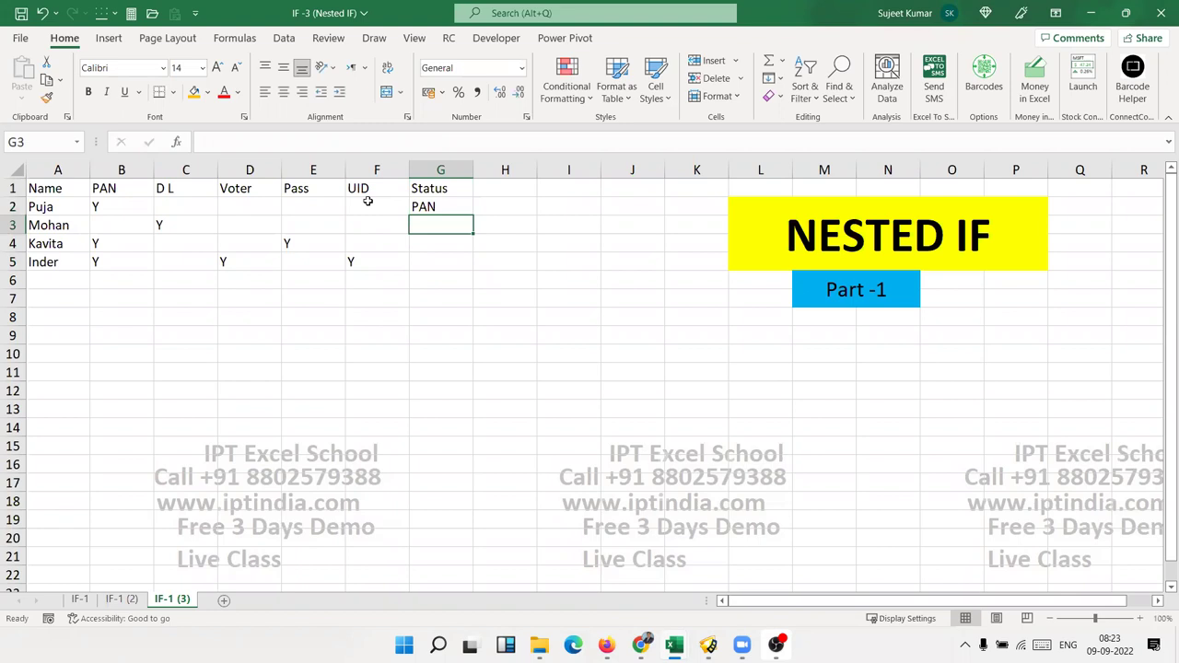
text(D)
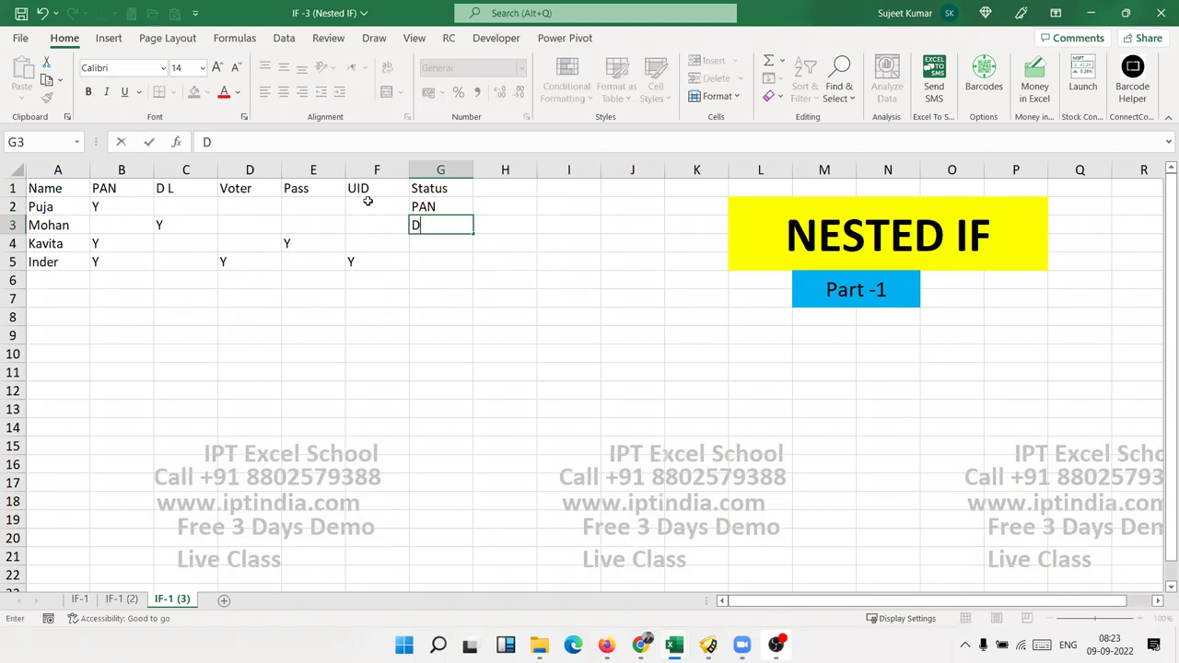
text( L)
key(Return)
Cancel a half-typed 'Pending' entry, clear the sample statuses, and return to G2.
key(Up)
key(Up)
key(Down)
key(Down)
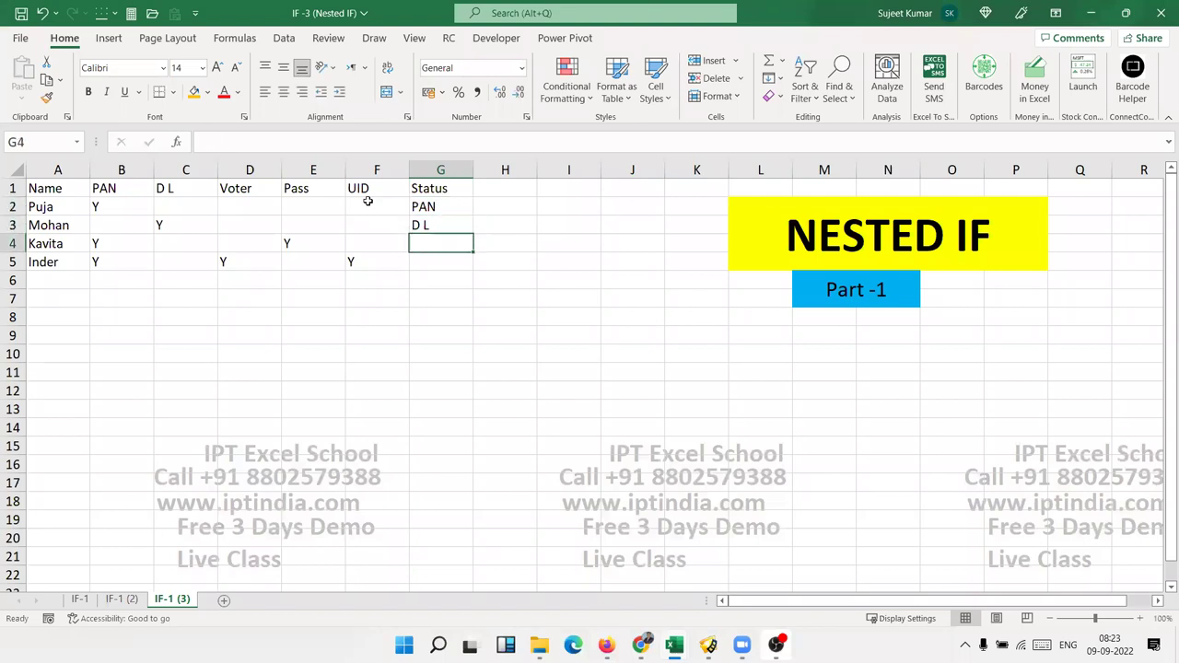
text(Pendin)
key(Escape)
key(Up)
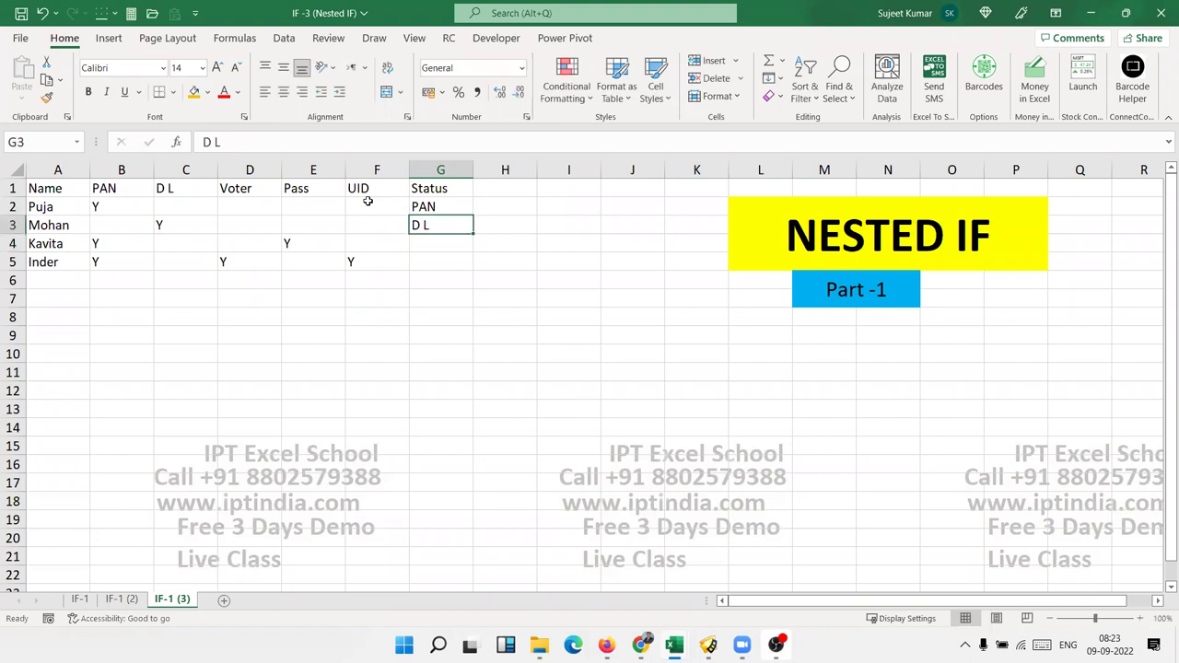
key(shift+Up)
key(Delete)
key(Up)
key(Down)
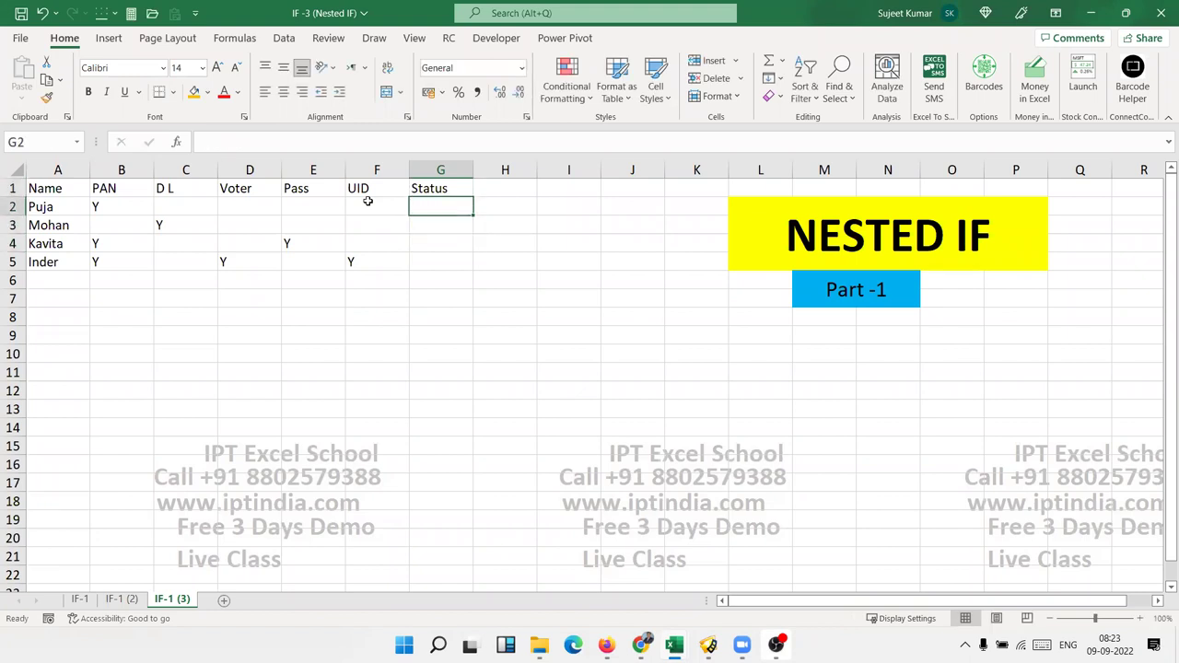
Begin G2's formula as IF(B2="y",$B$1, followed by a nested IF(.
text(=if)
key(Tab)
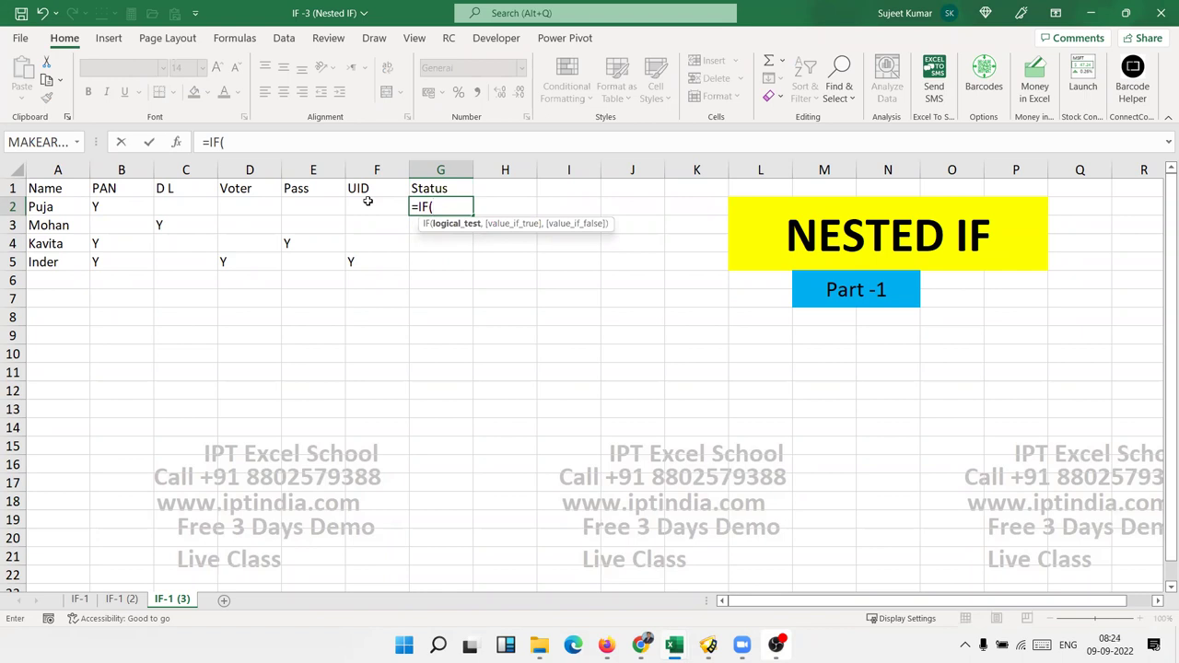
click(102, 209)
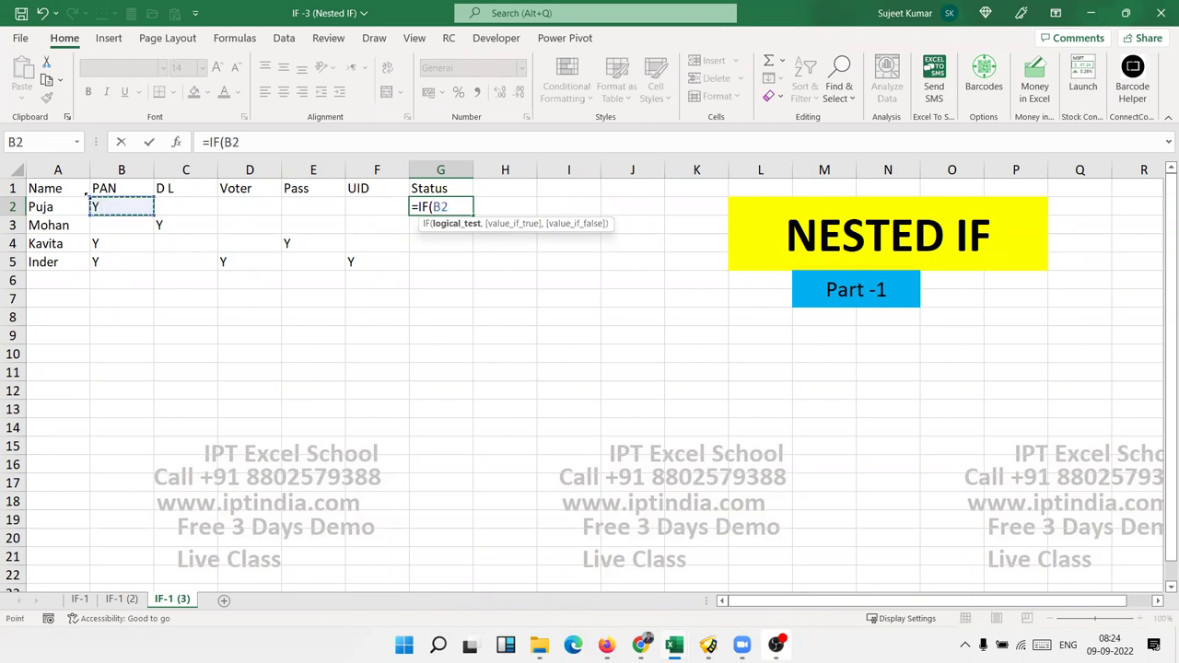
text(="y",)
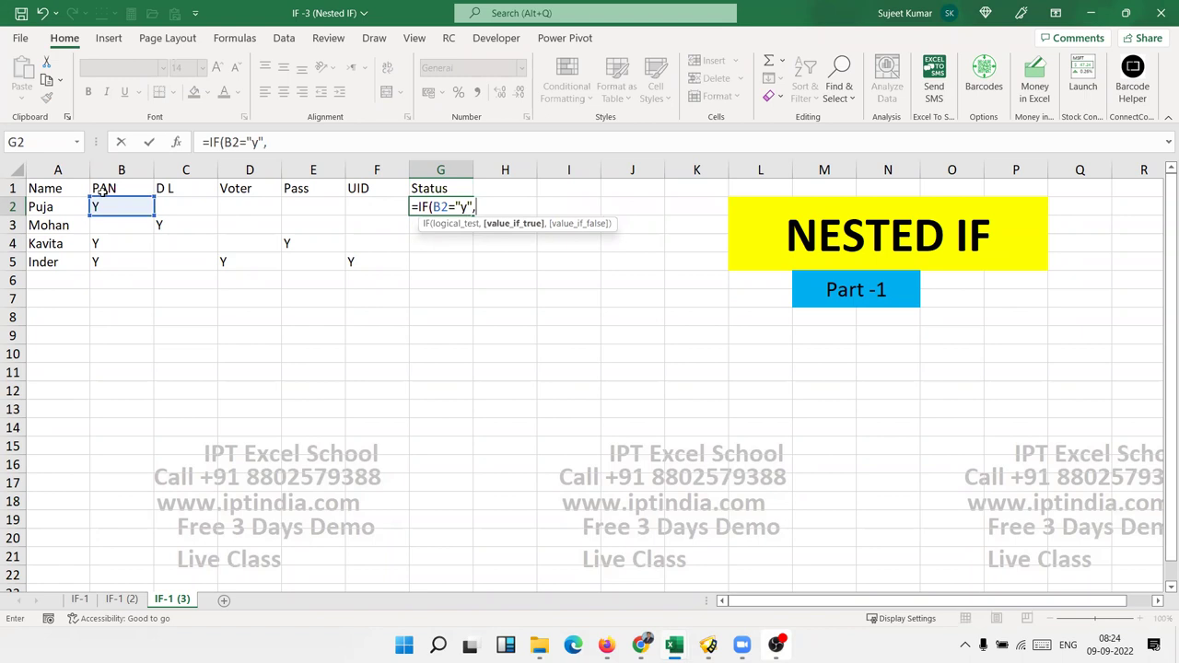
click(102, 184)
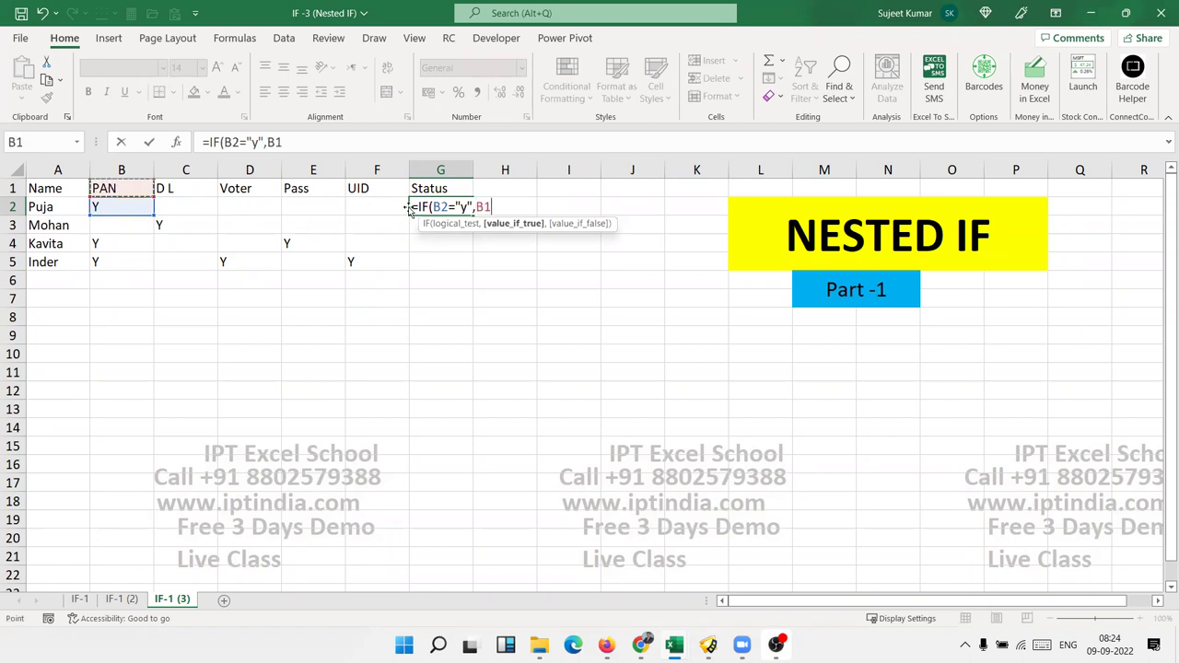
click(483, 207)
key(F4)
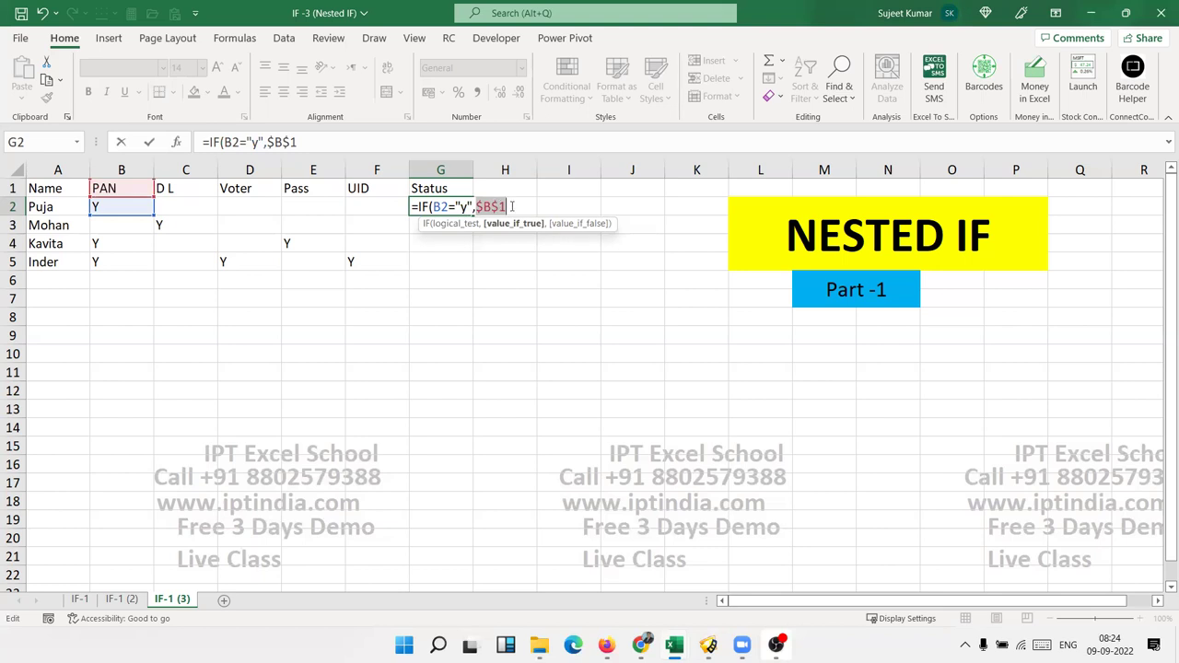
click(513, 207)
text(,)
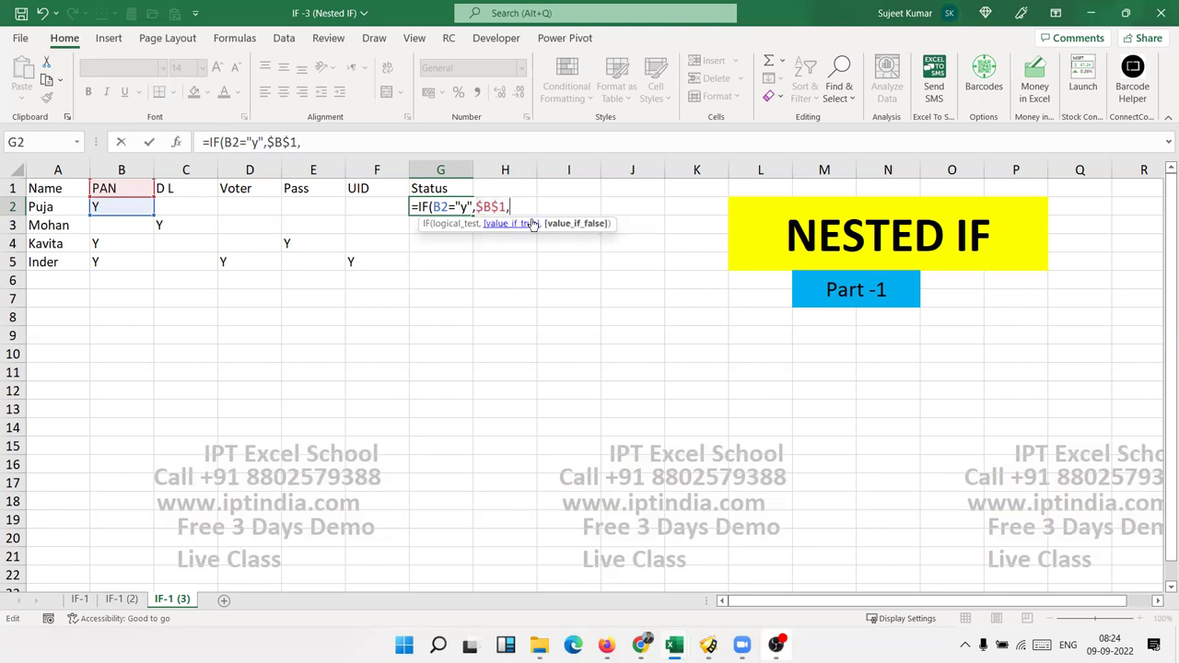
text(IF()
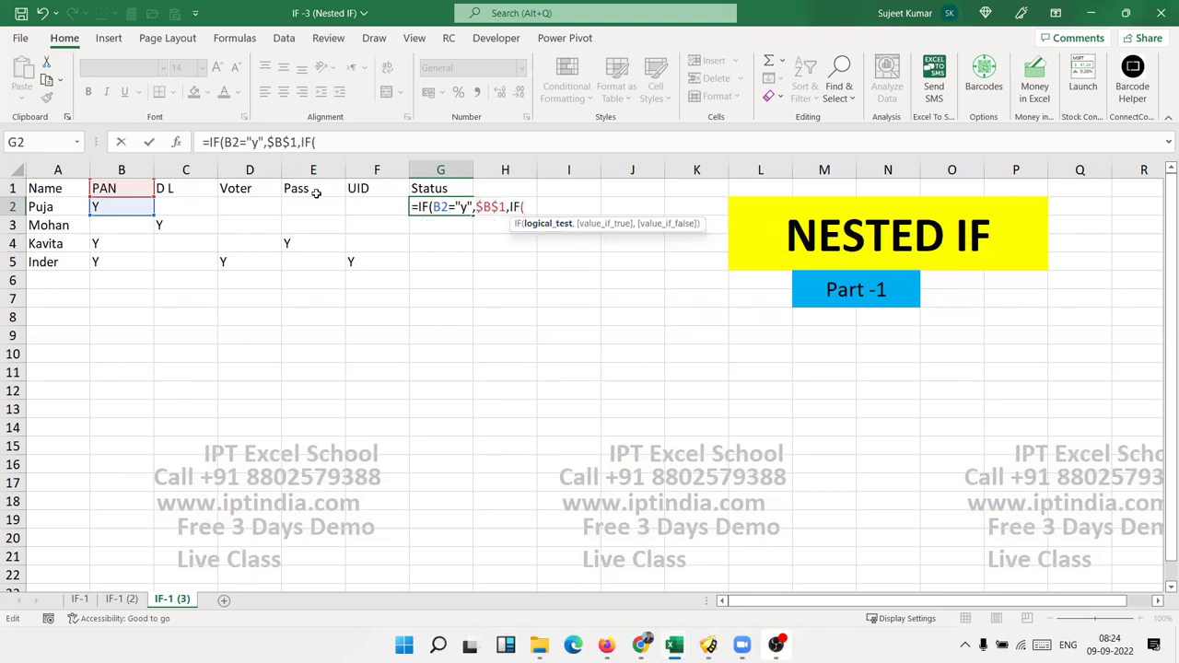
Add the D L test C2="y" returning $C$1, then open another IF(.
click(182, 204)
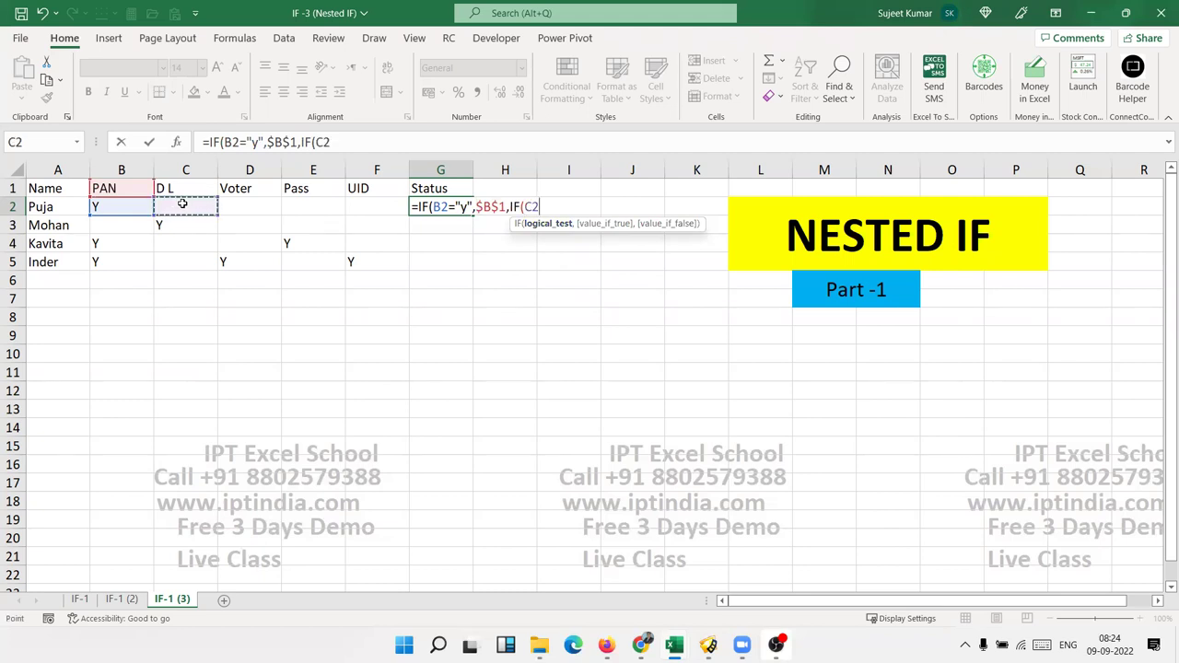
text(="y",)
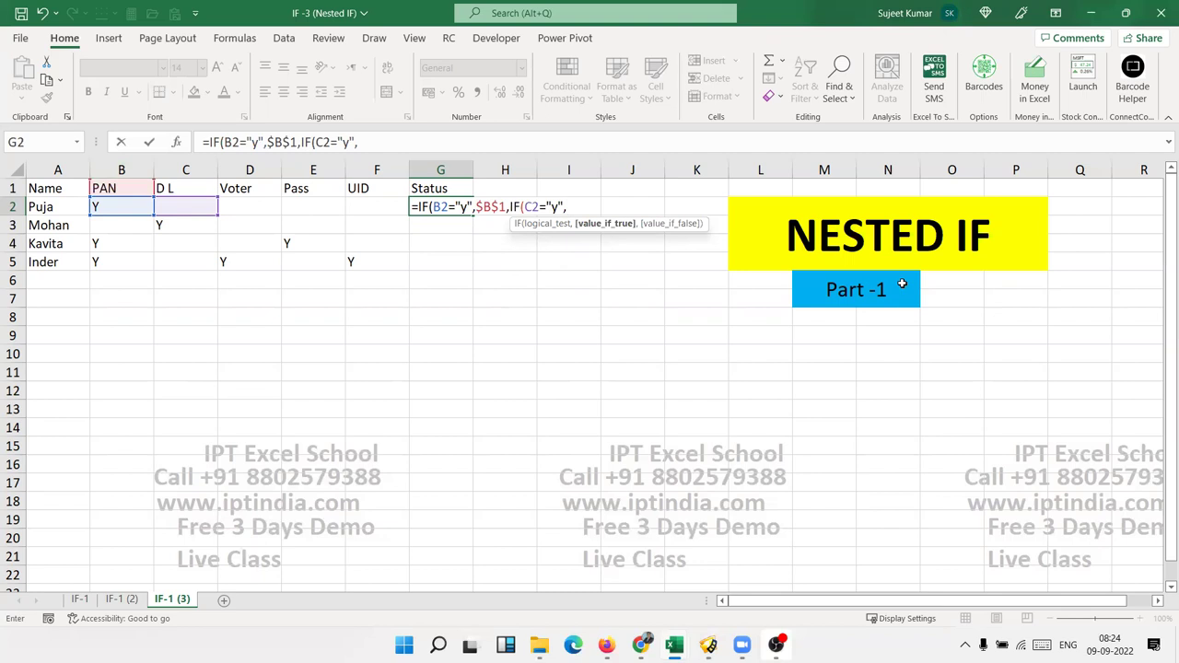
click(170, 191)
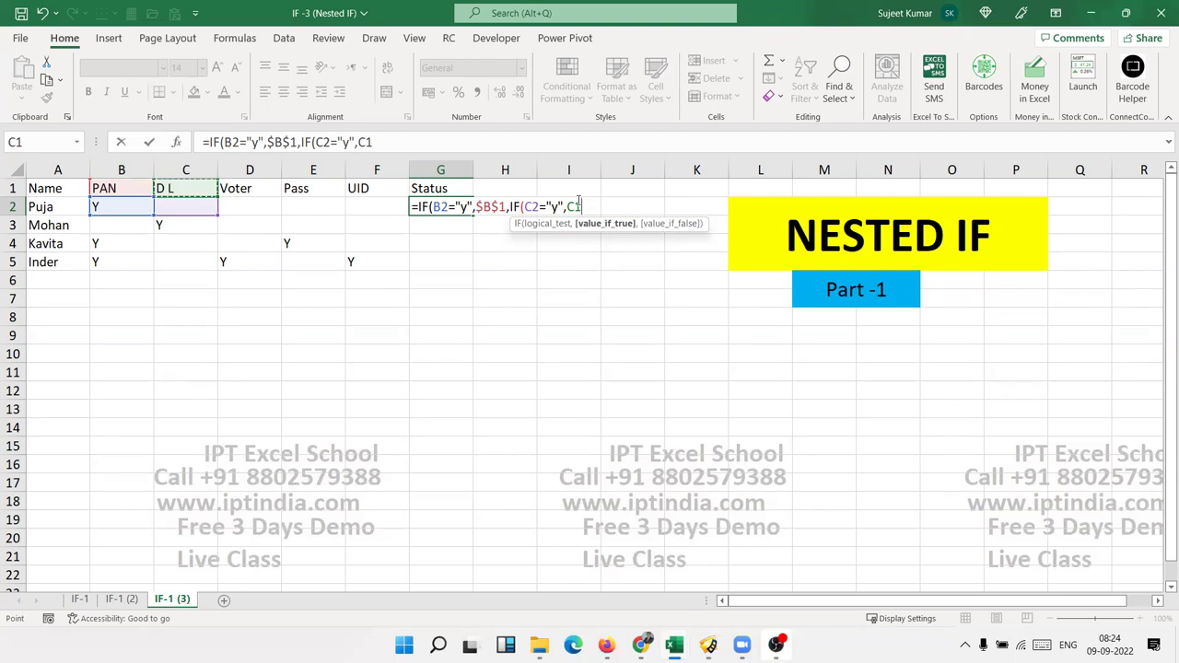
double_click(573, 206)
key(F4)
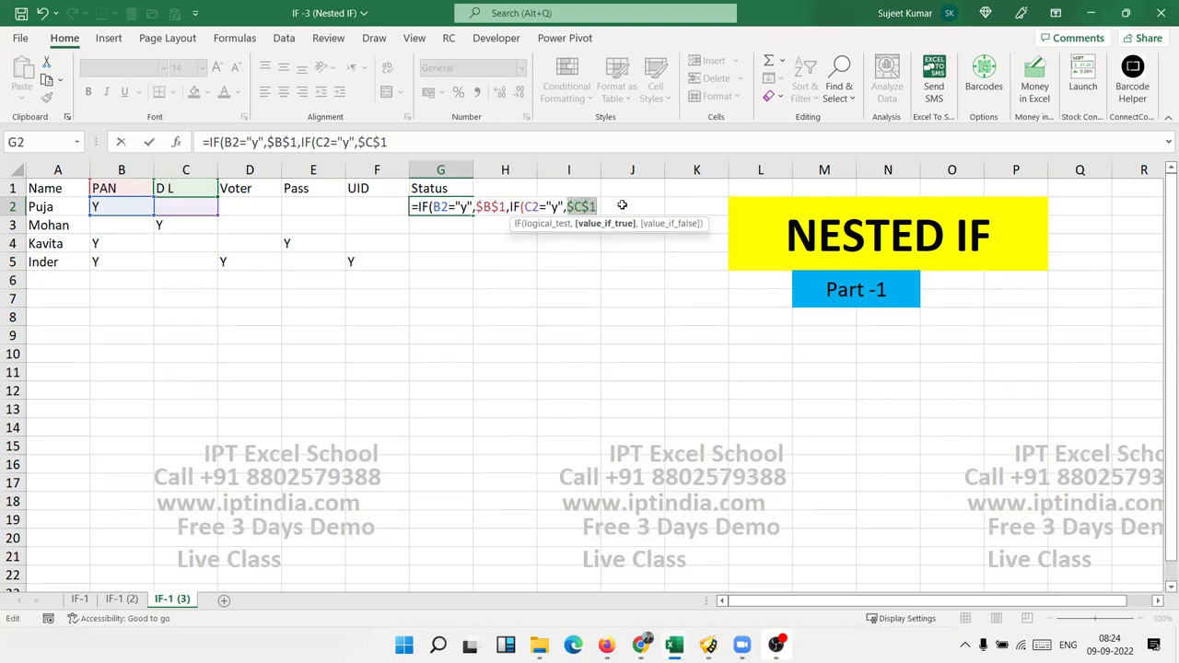
key(Right)
text(,)
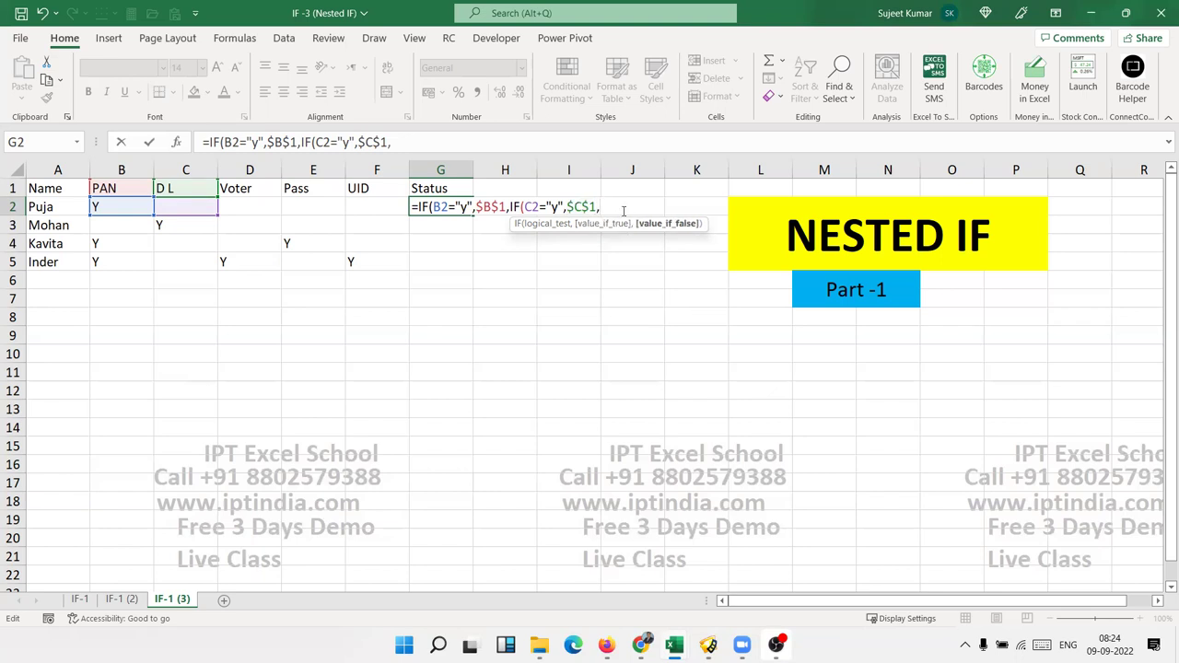
text(IF()
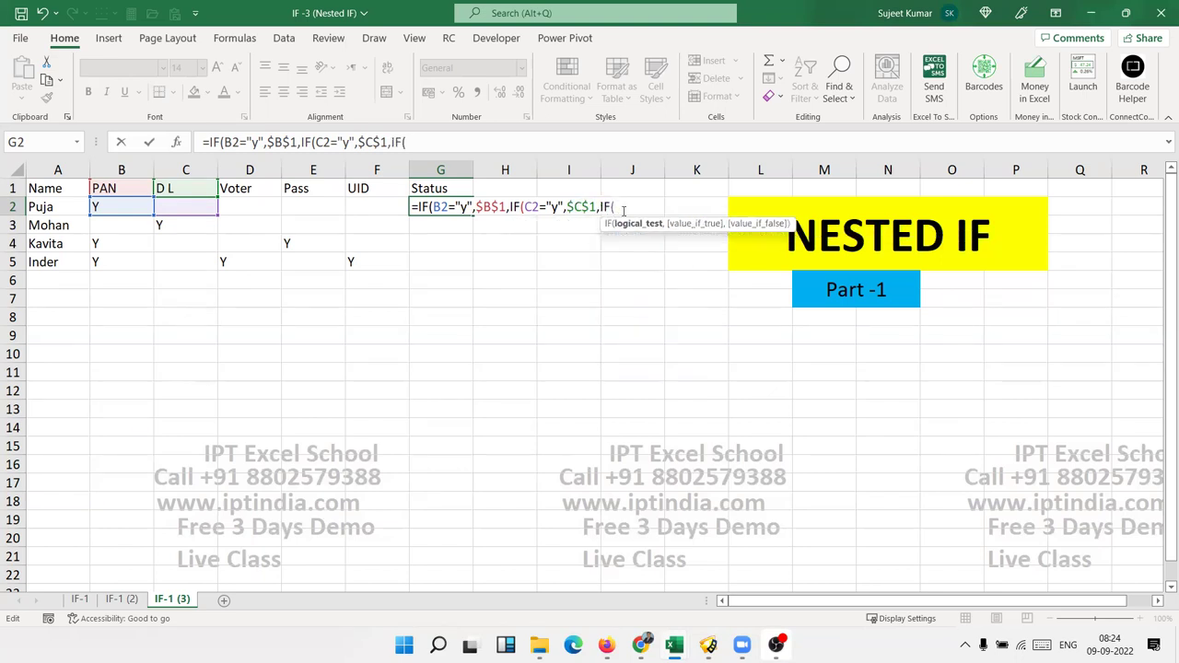
Add the Voter test D2="y" returning $D$1, then open another IF(.
click(242, 208)
text(="y")
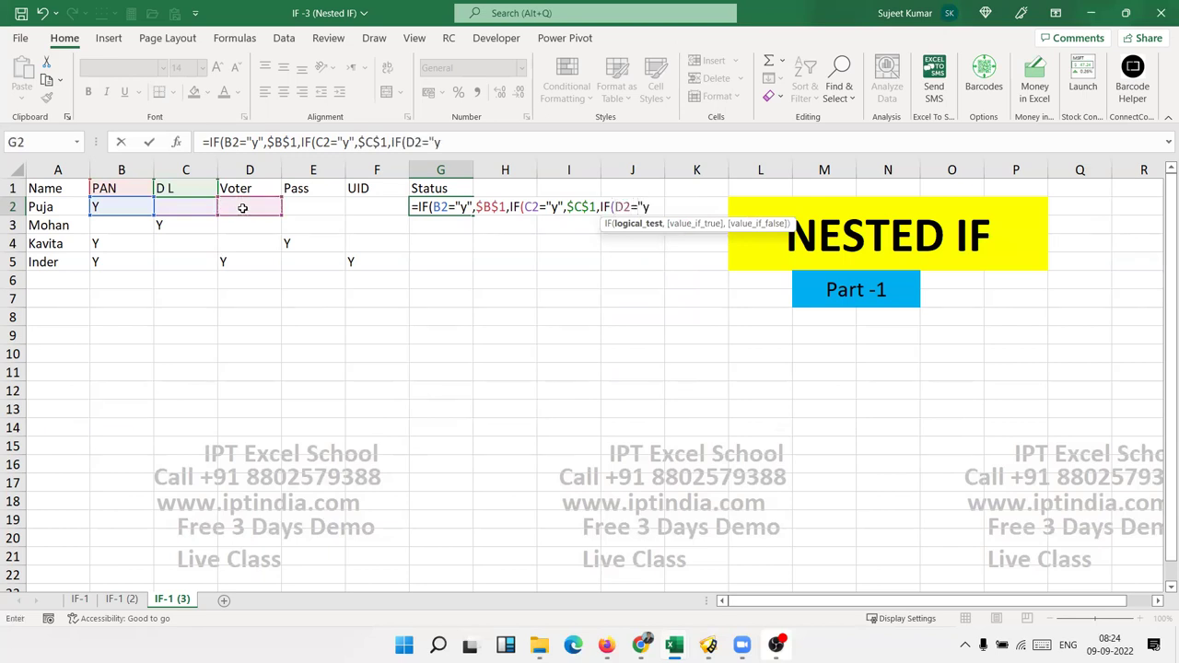
text(,)
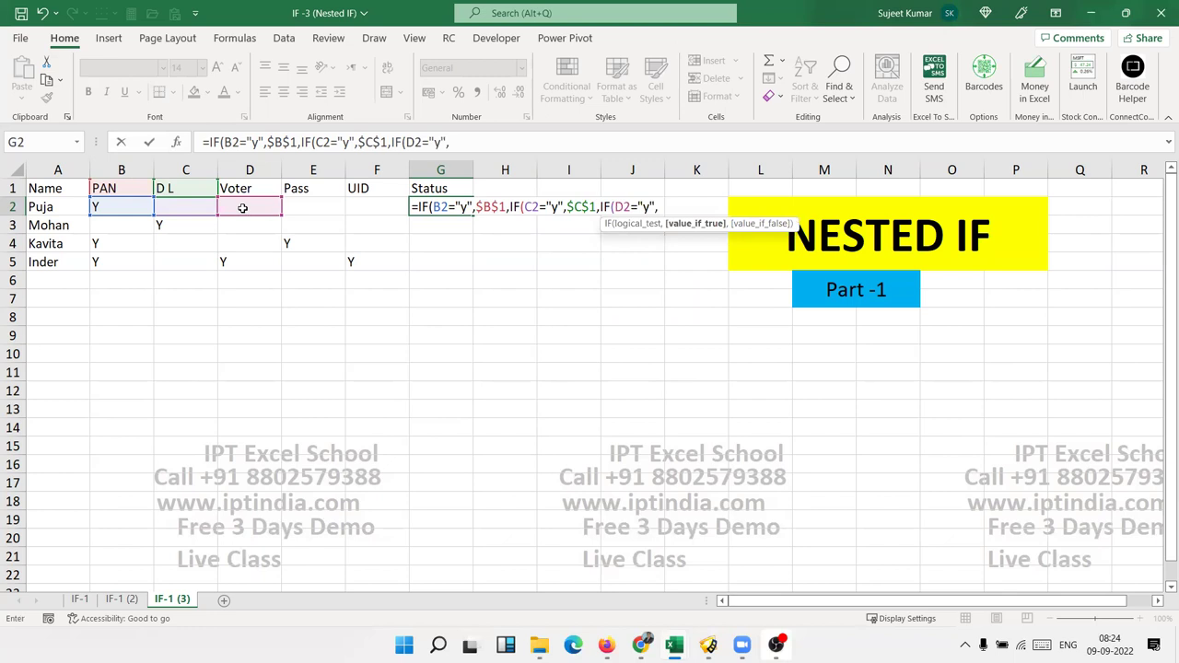
click(247, 187)
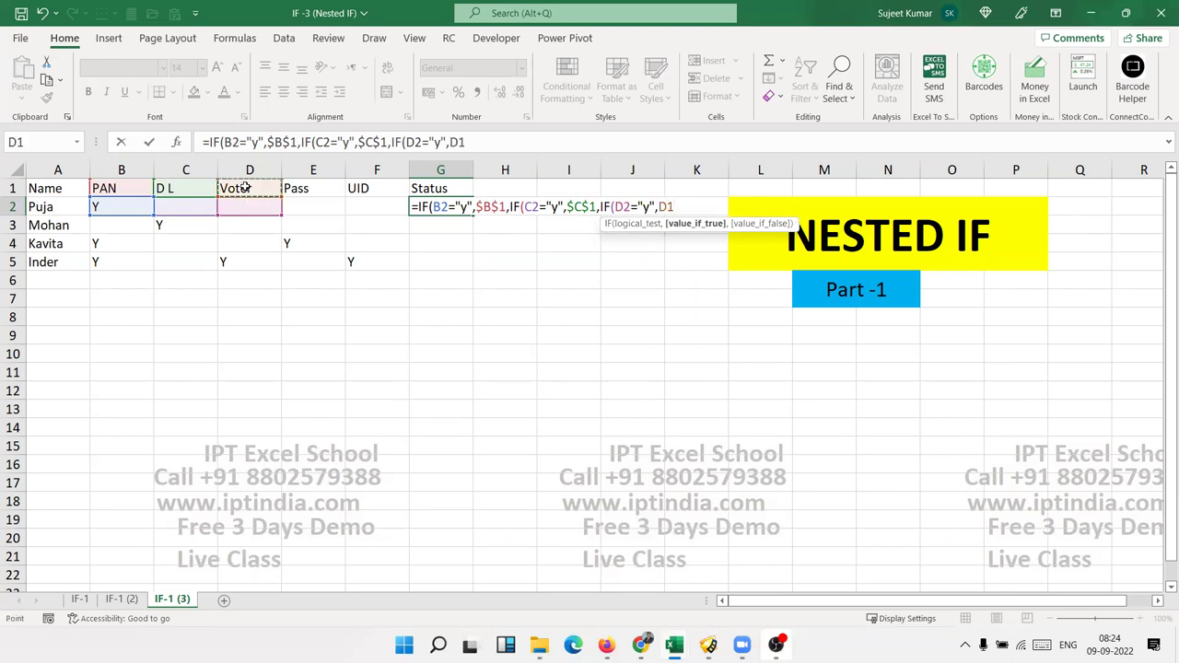
key(F4)
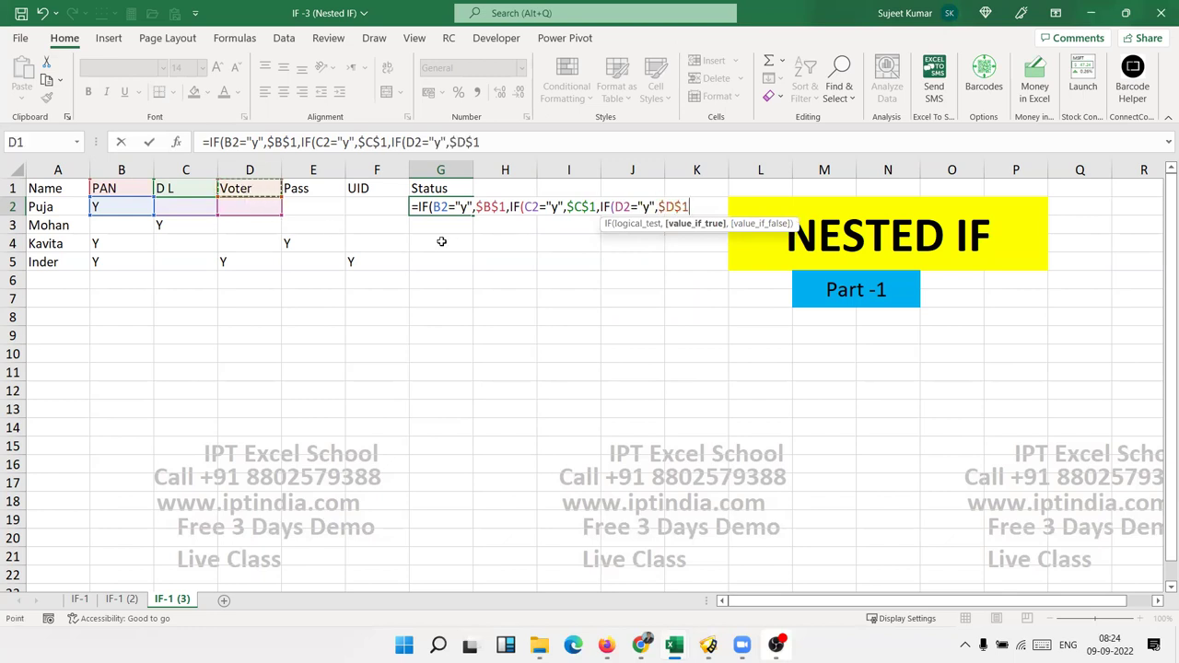
text(,)
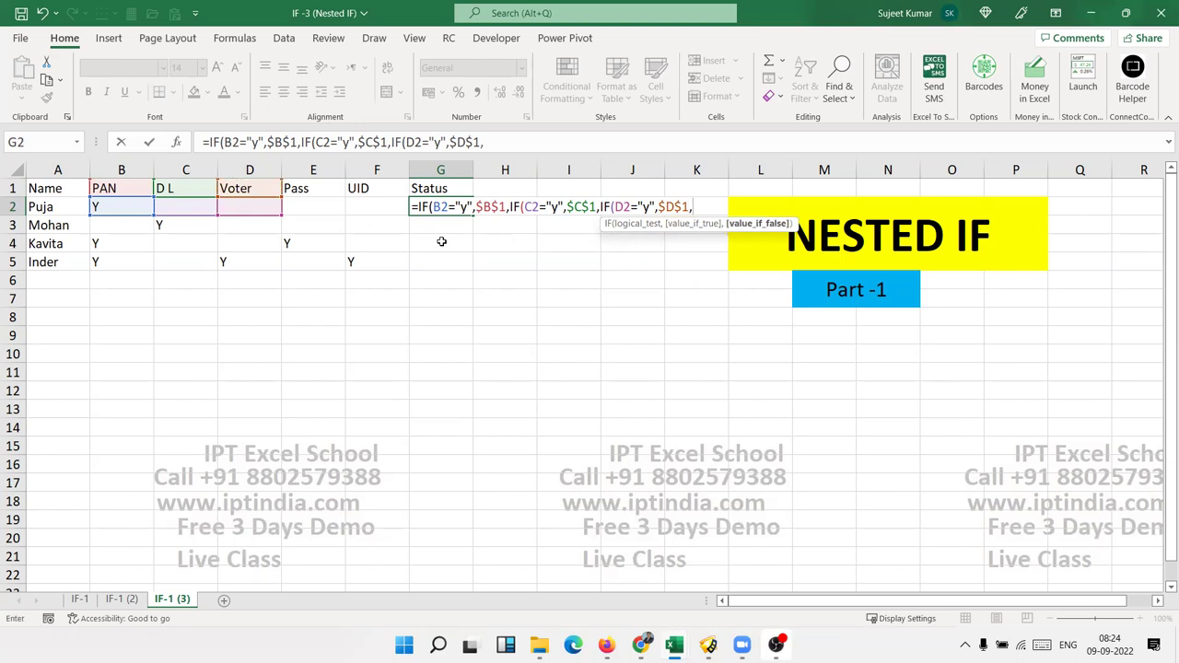
text(IF()
Add the Pass test E2="y" returning $E$1, then open a fifth IF(.
click(320, 210)
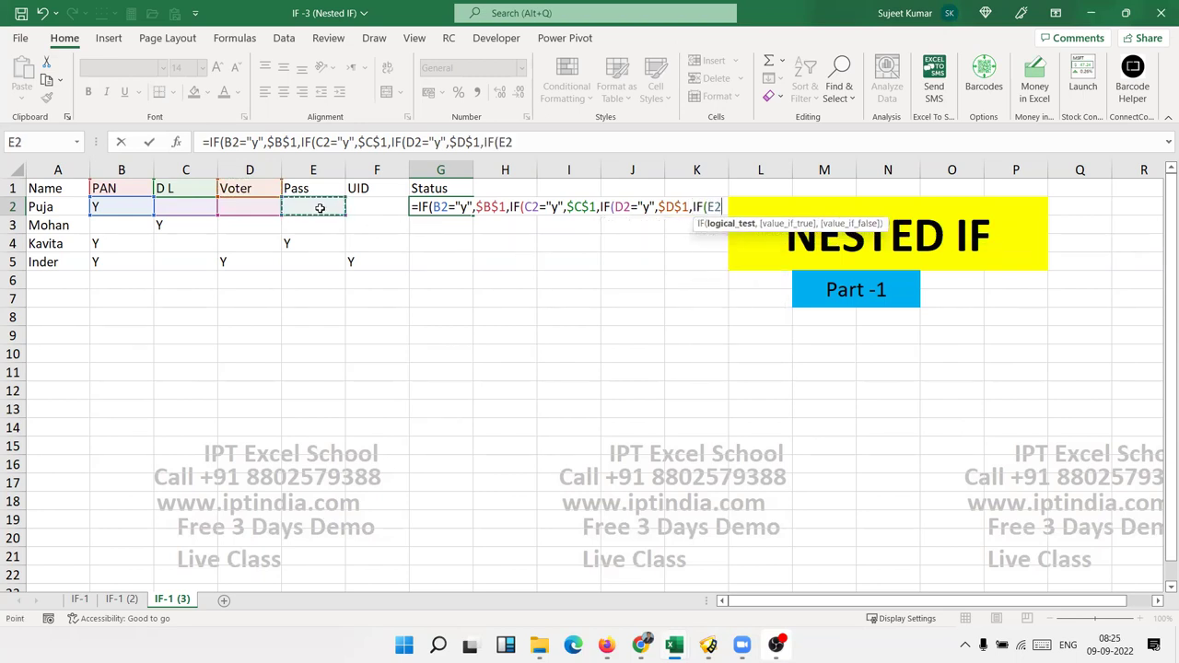
text(="y",)
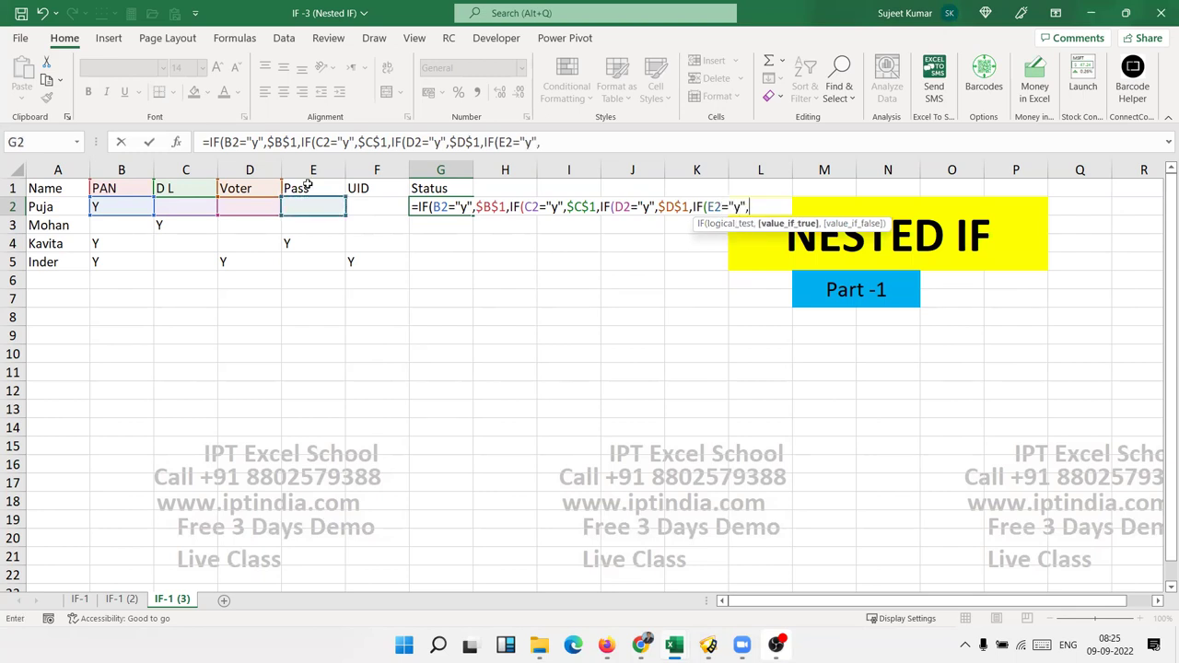
click(310, 187)
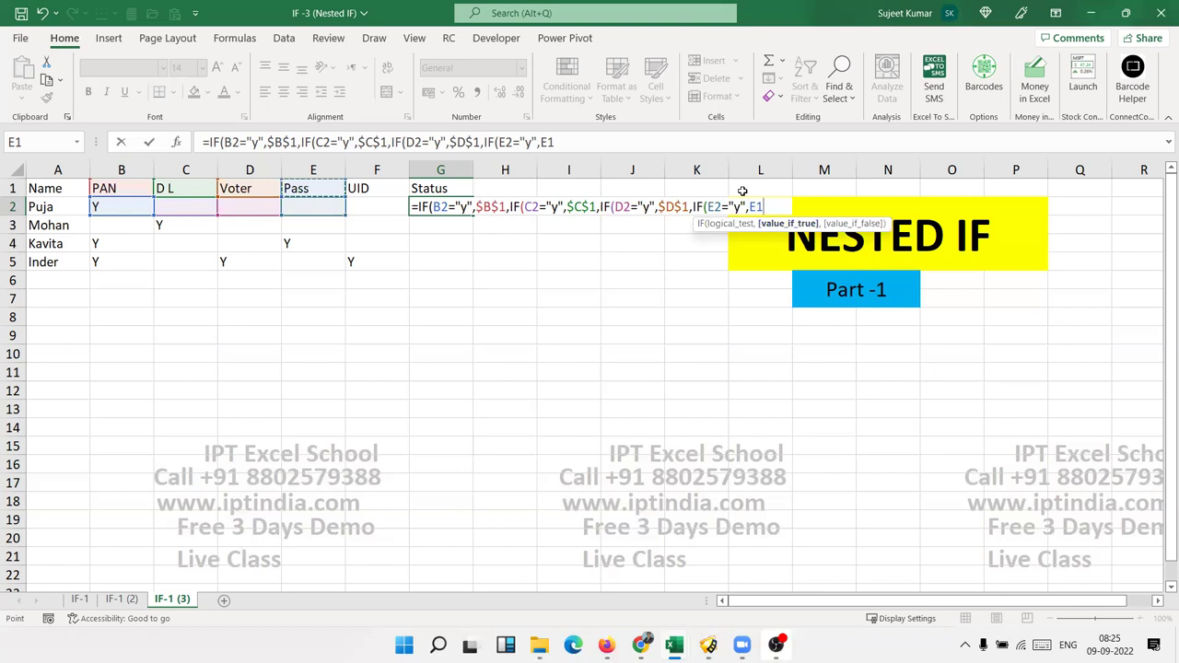
double_click(755, 205)
key(F4)
text(,)
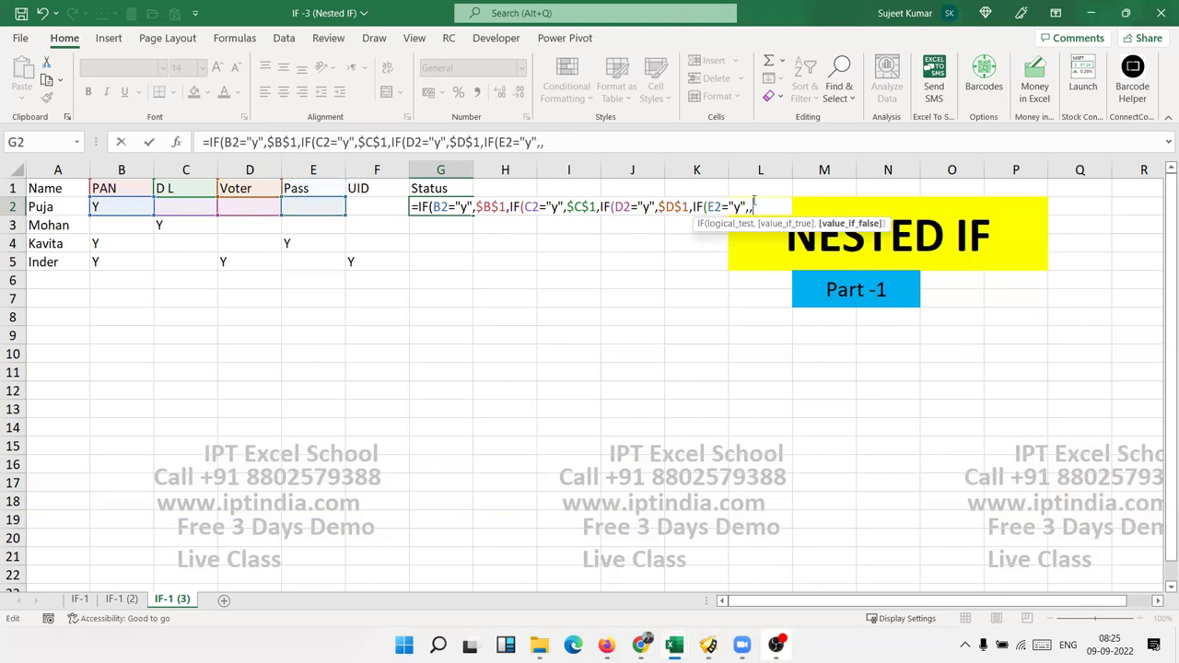
key(BackSpace)
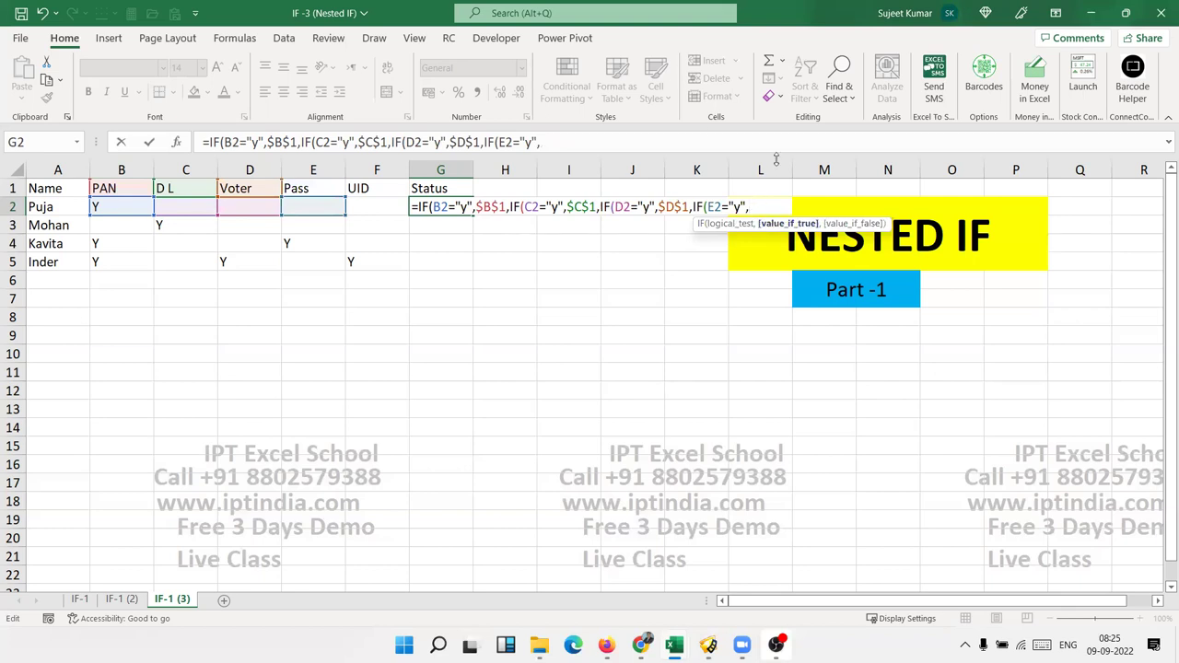
click(334, 187)
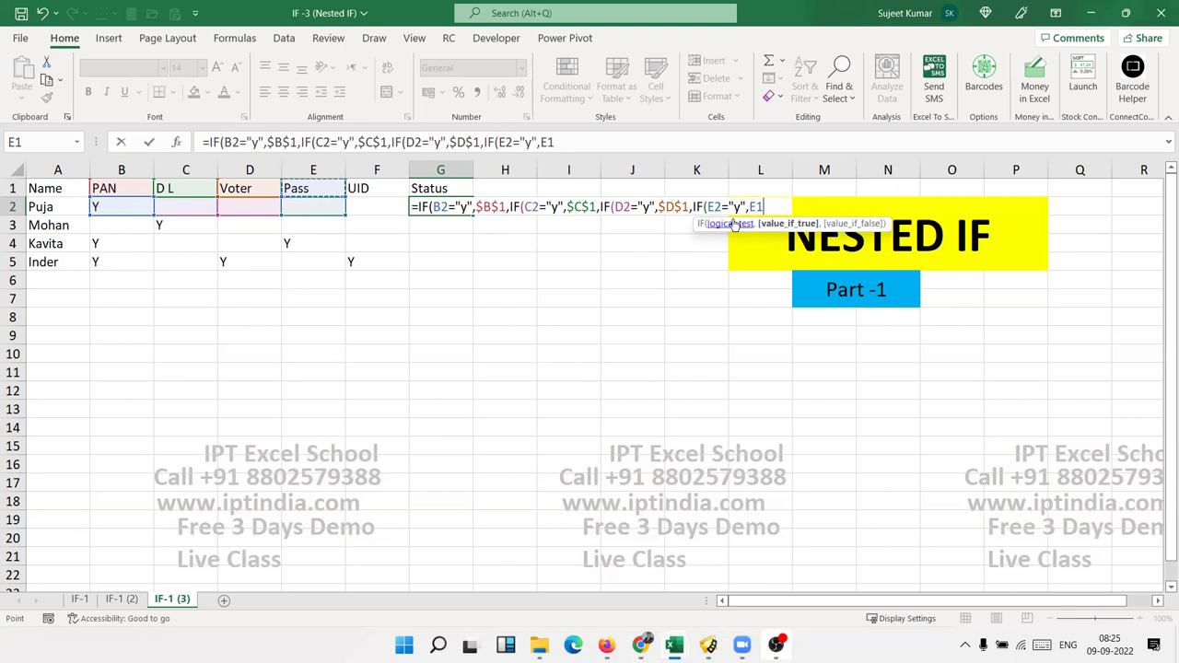
key(F4)
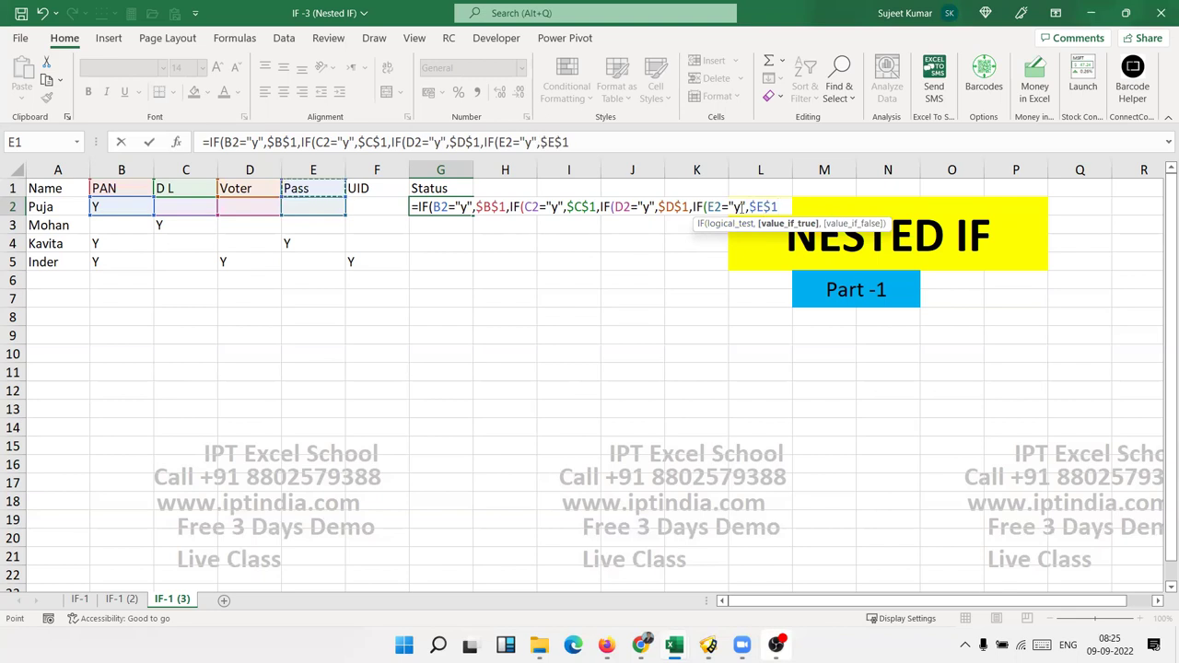
text(,IF()
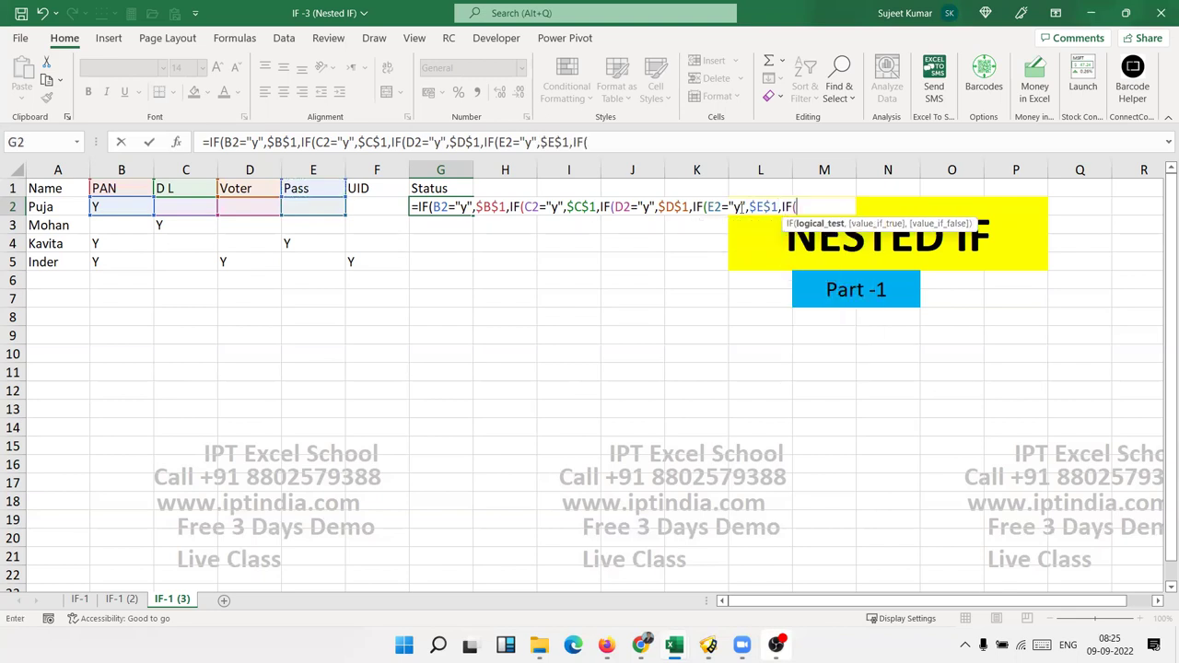
Add the UID test F2="y" returning $F$1, else "pending", and enter the formula.
click(388, 201)
text(="y)
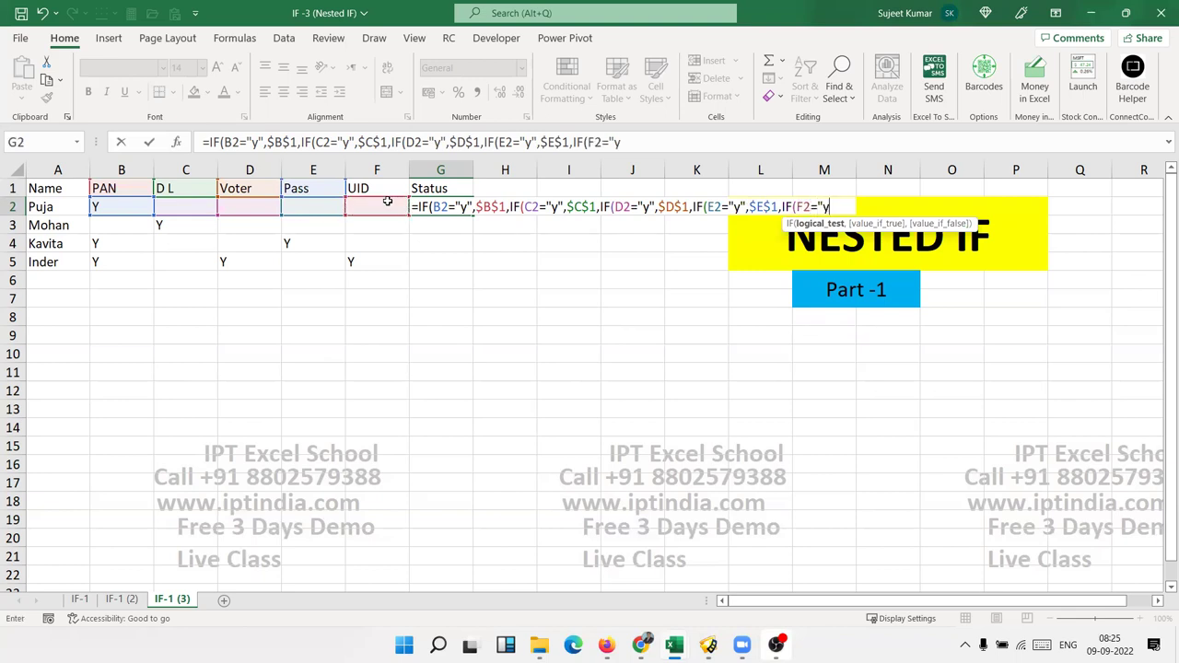
text(",)
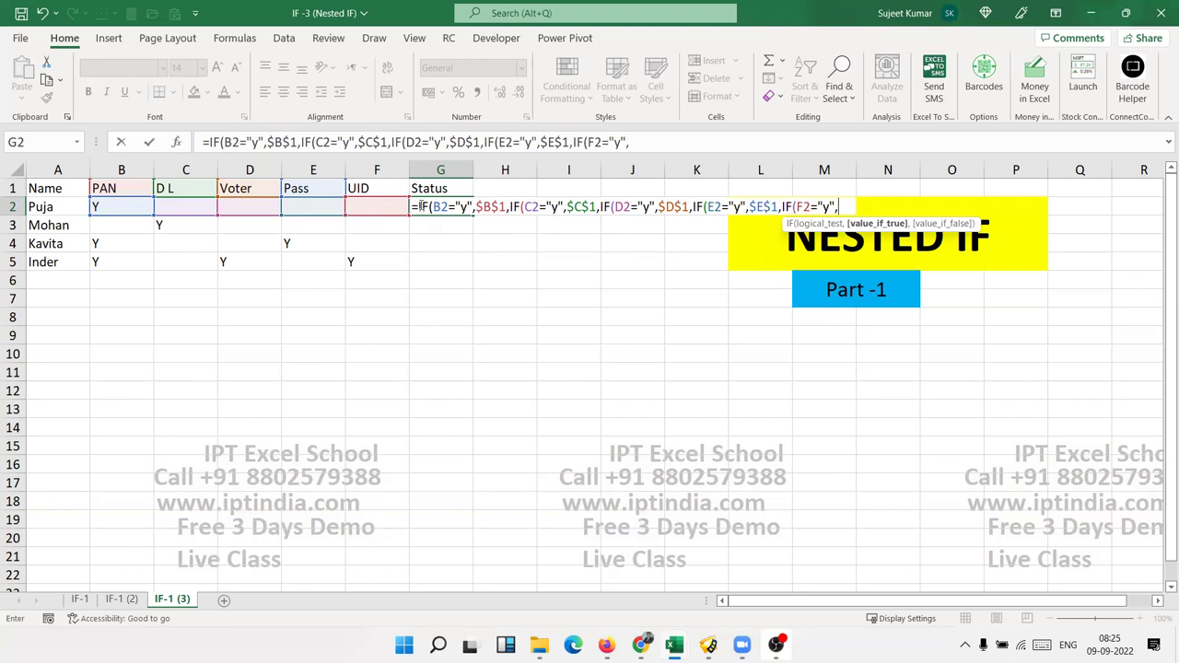
click(399, 188)
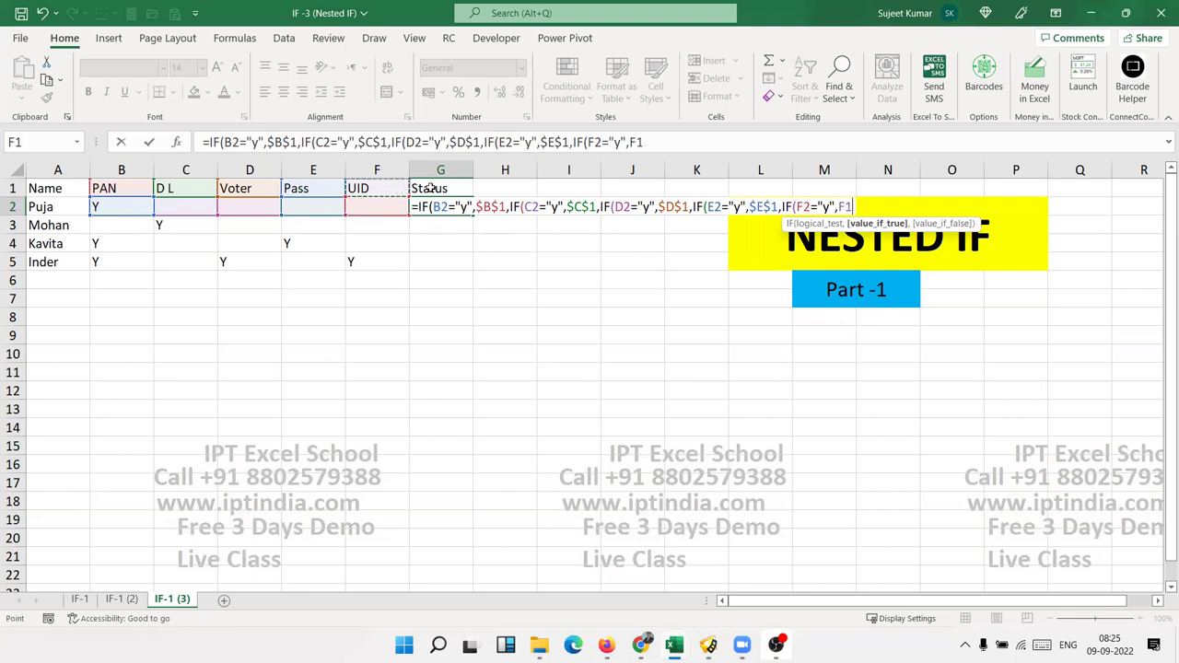
key(F4)
text(,"pending)
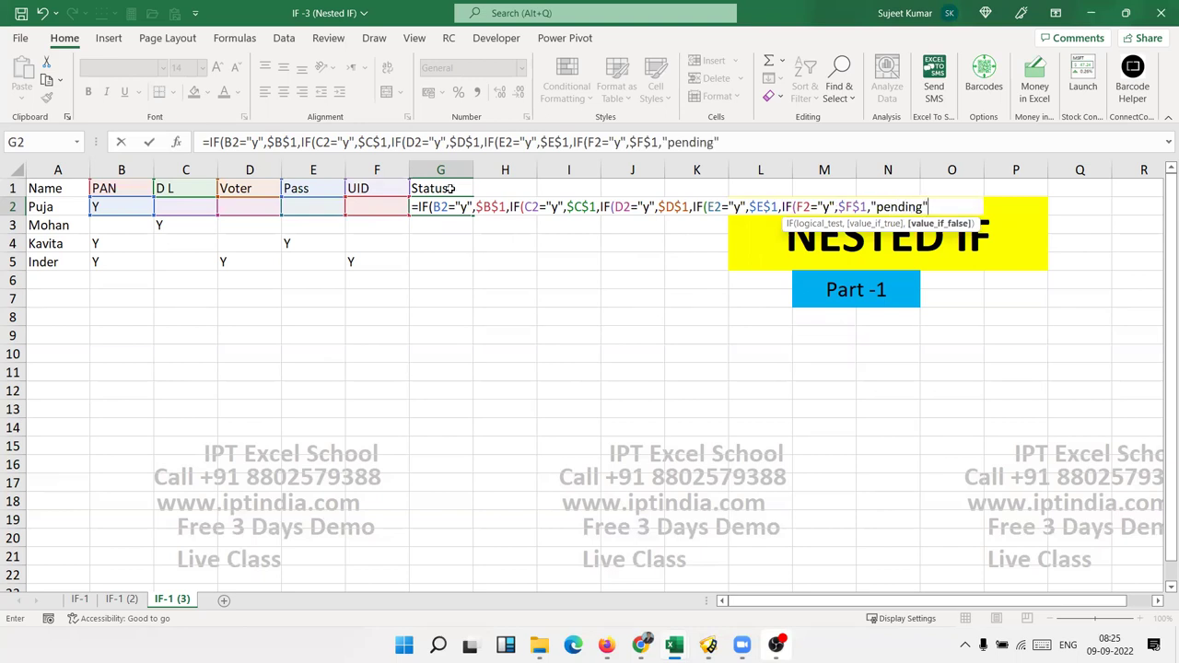
key(Return)
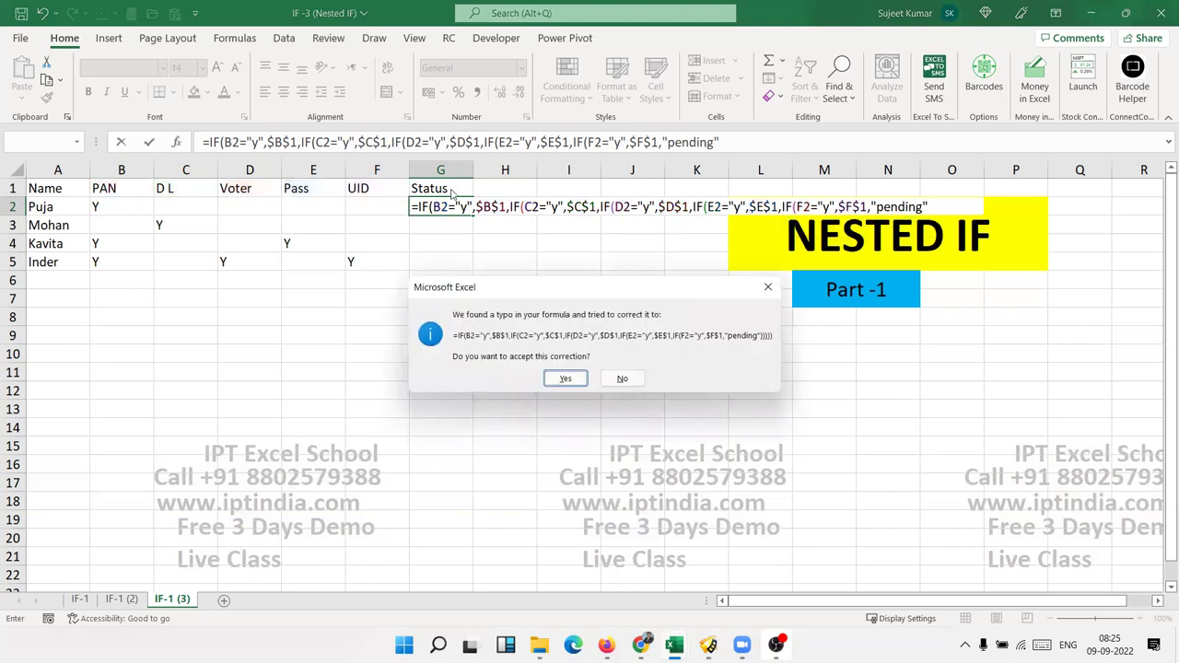
Accept the closing-parentheses fix, delete the Y marks in B4 and B5, and reopen G2's formula.
key(Return)
key(Up)
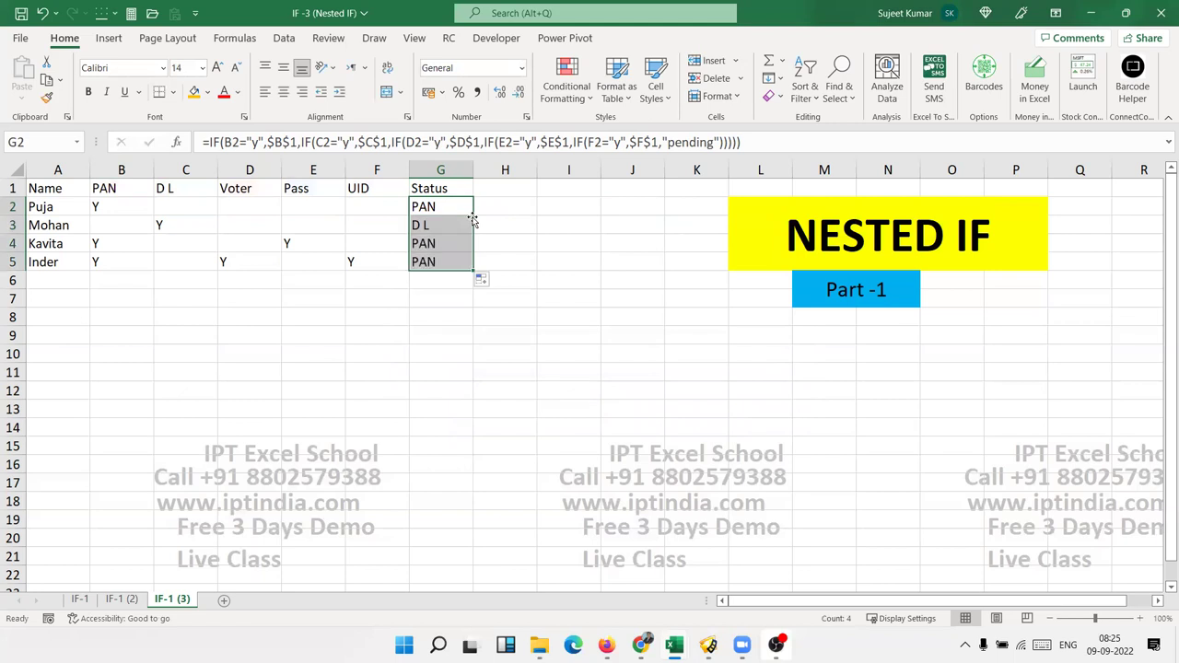
click(115, 247)
key(Delete)
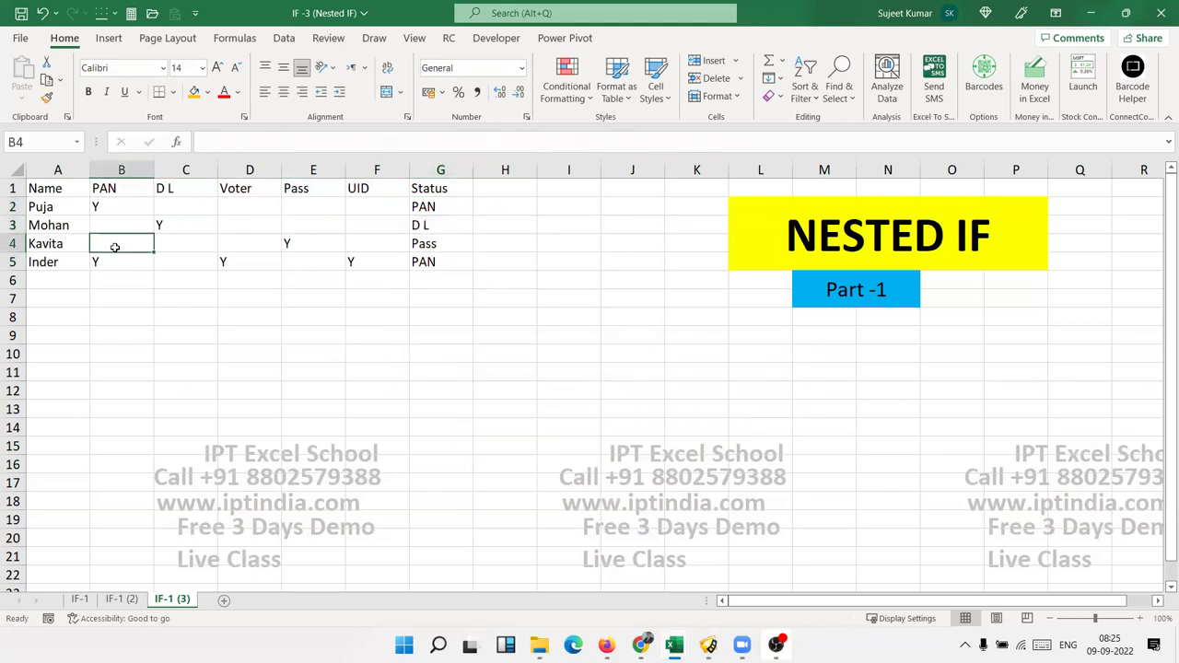
key(Right)
key(Down)
key(Left)
key(Delete)
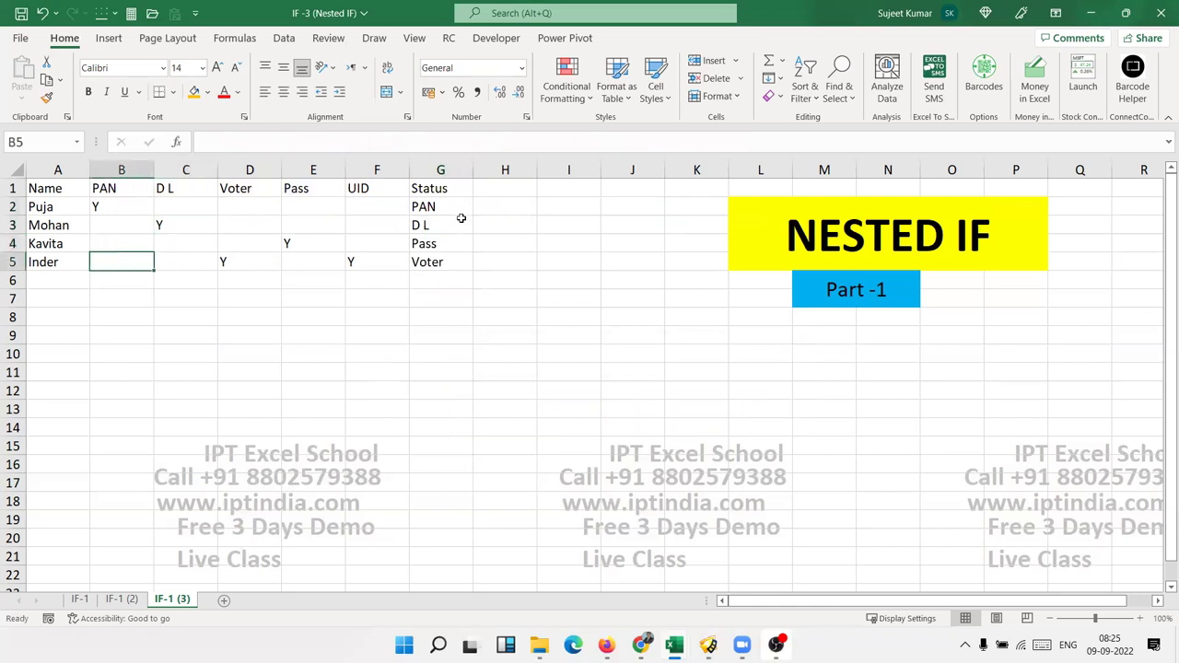
click(449, 207)
double_click(449, 208)
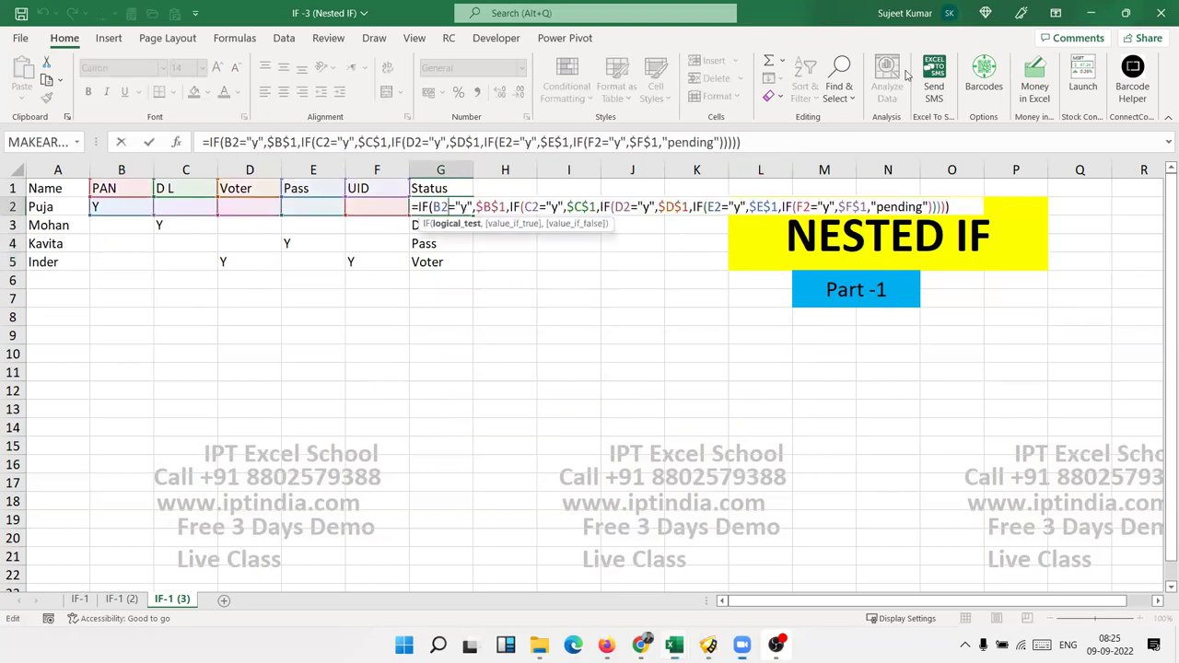
drag(437, 222, 462, 223)
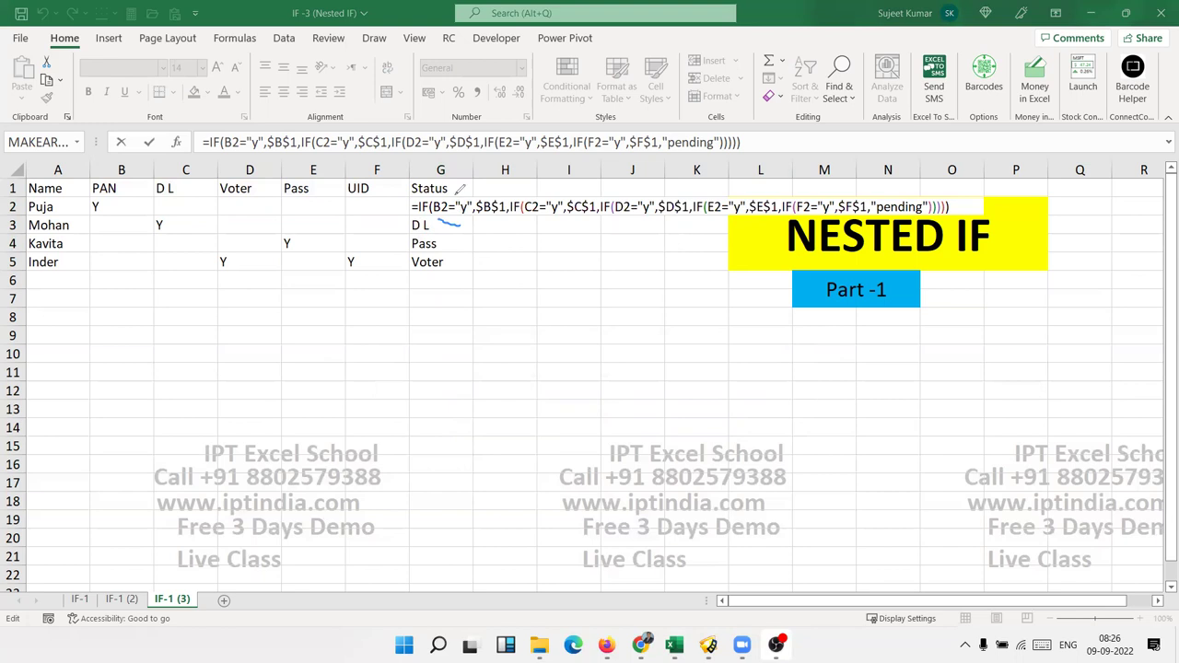
mouse_move(457, 198)
mouse_down()
mouse_move(494, 189)
mouse_move(494, 206)
mouse_up()
mouse_move(440, 221)
mouse_down()
mouse_move(475, 240)
mouse_move(526, 208)
mouse_up()
drag(538, 201, 594, 201)
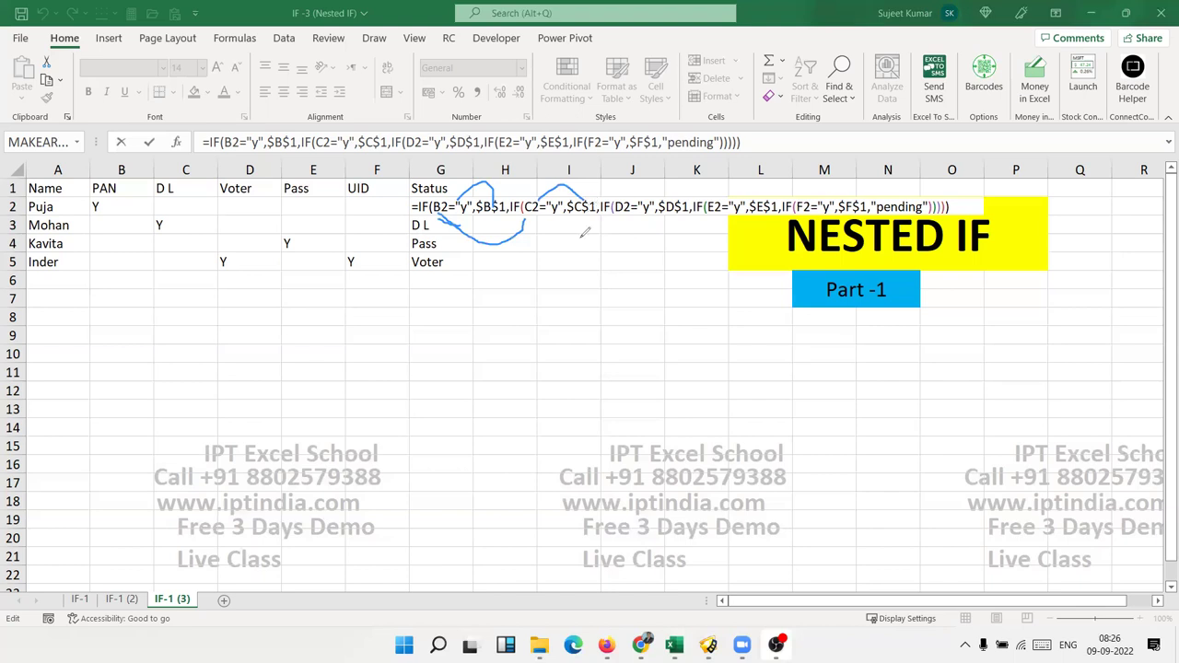
drag(549, 209, 720, 217)
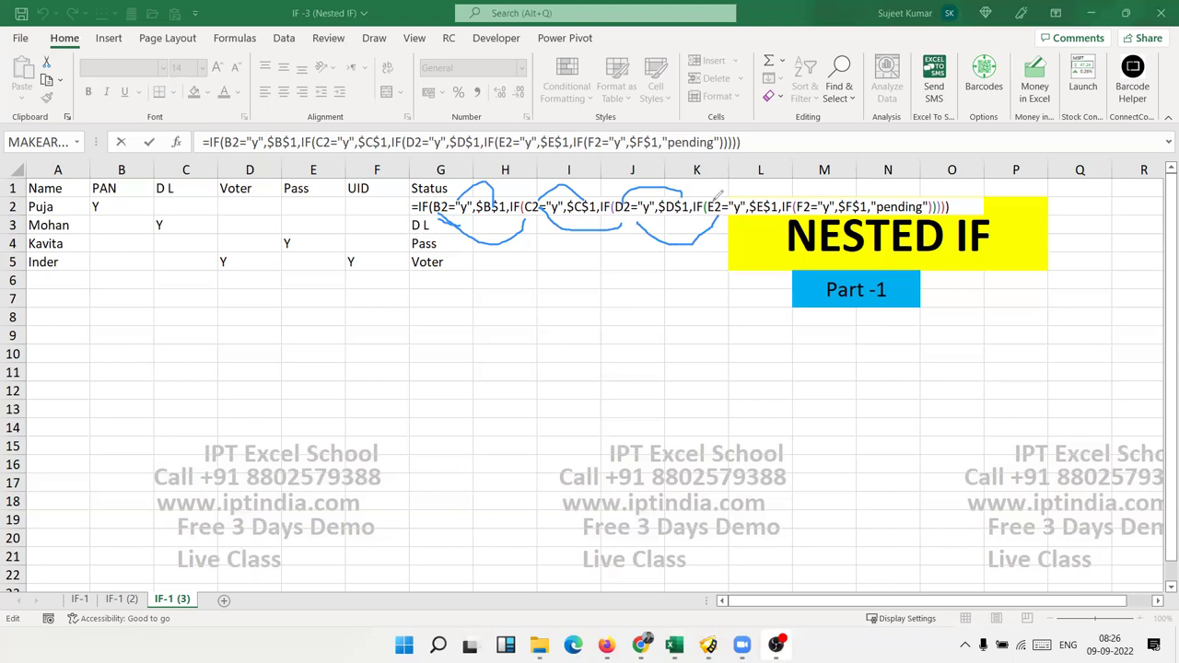
drag(718, 195, 768, 195)
mouse_move(721, 217)
mouse_down()
mouse_move(783, 234)
mouse_move(855, 191)
mouse_up()
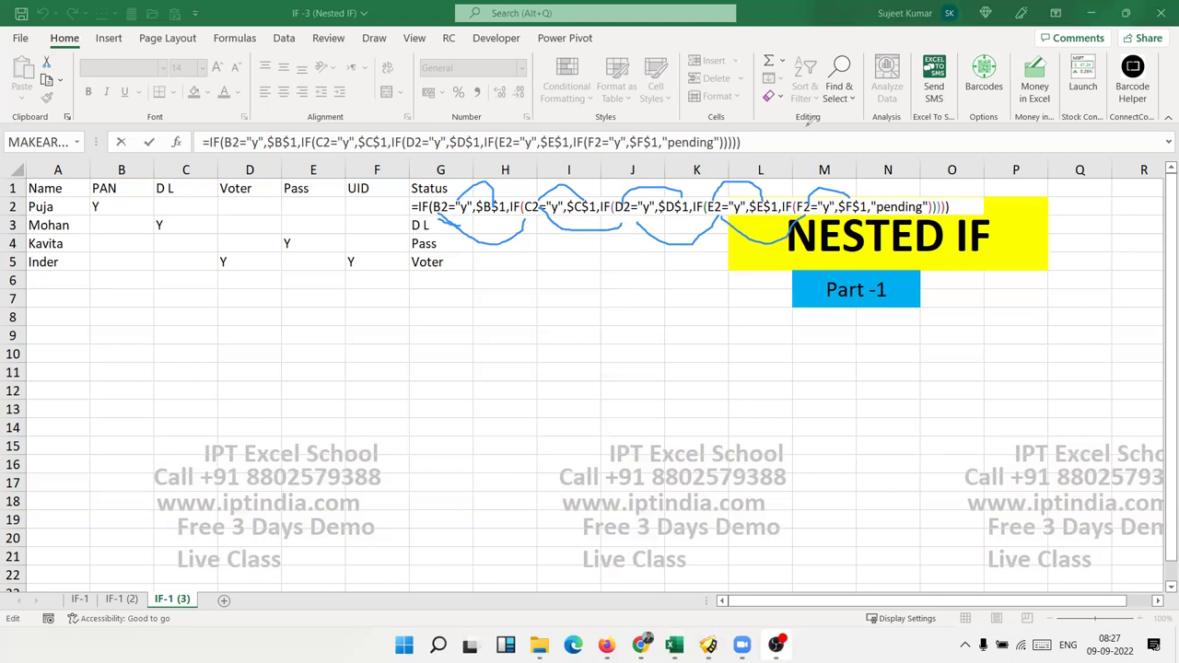
key(e)
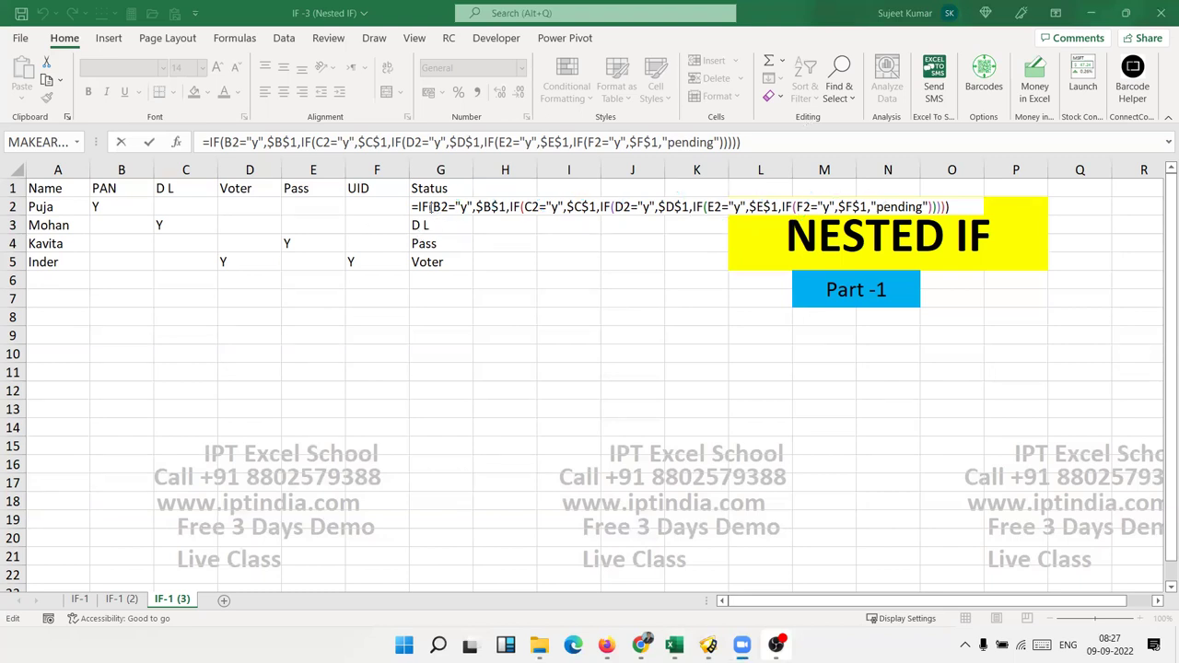
key(Return)
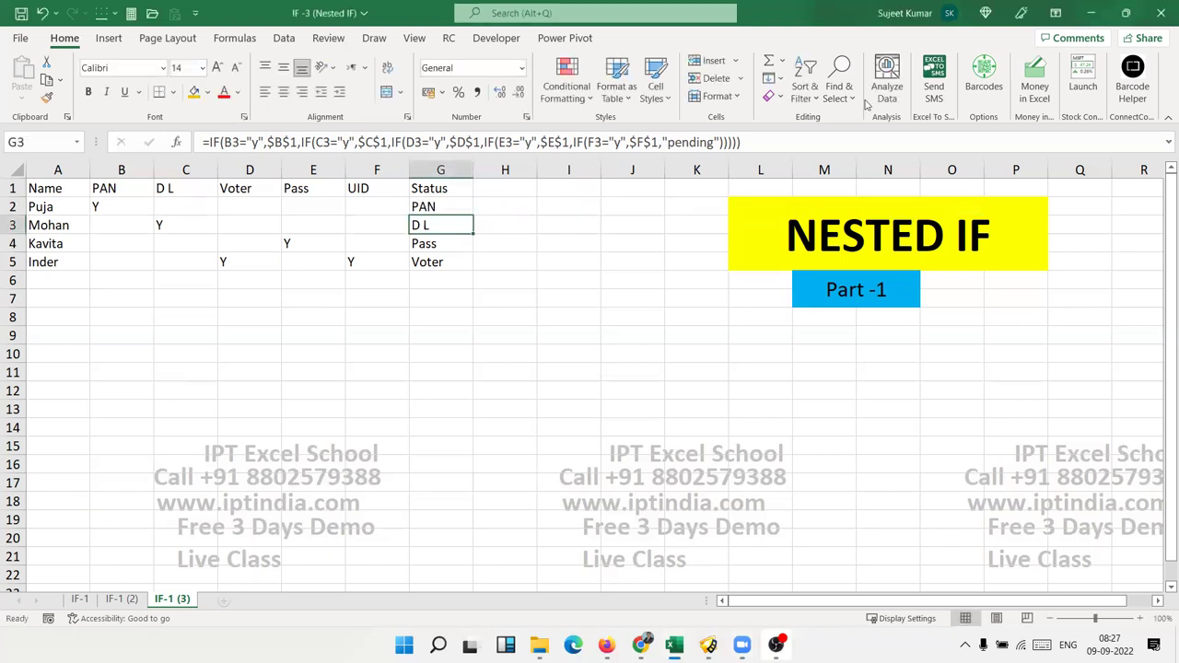